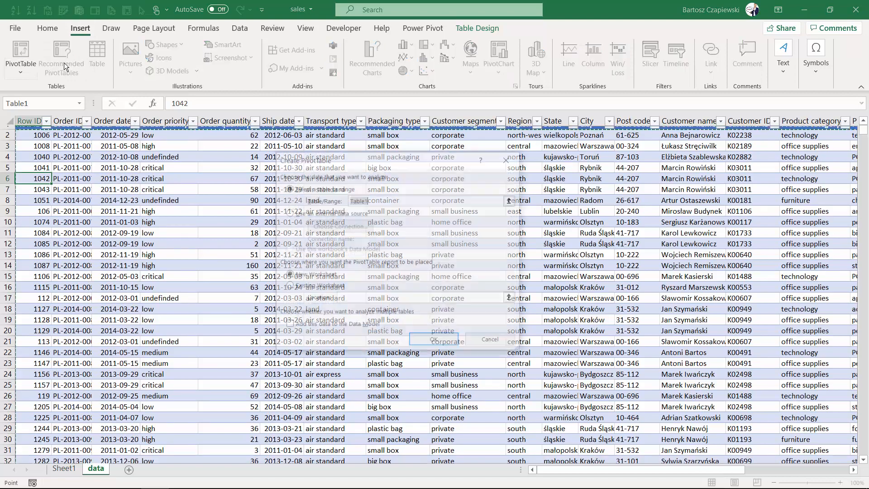
# - Create a PivotTable from Table1 on a new worksheet with Product category, Product sub-category and Product name as rows and Sales as values
pyautogui.click(428, 344)
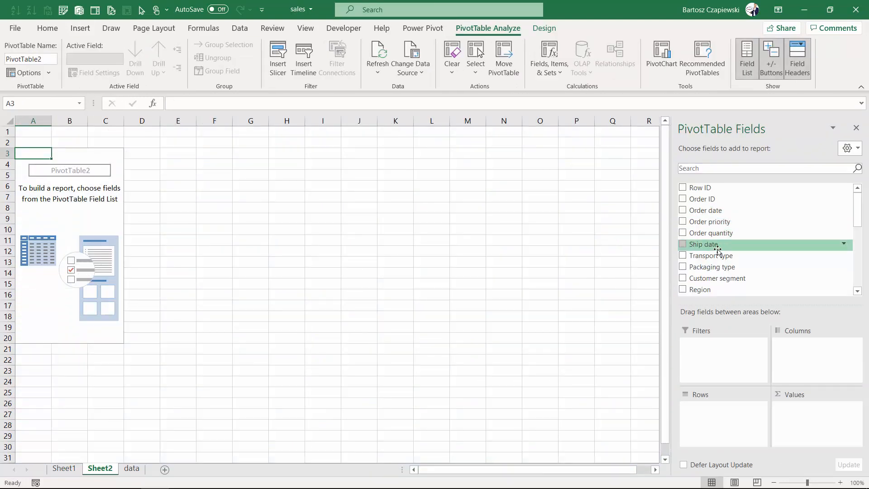
pyautogui.scroll(-4, 712, 226)
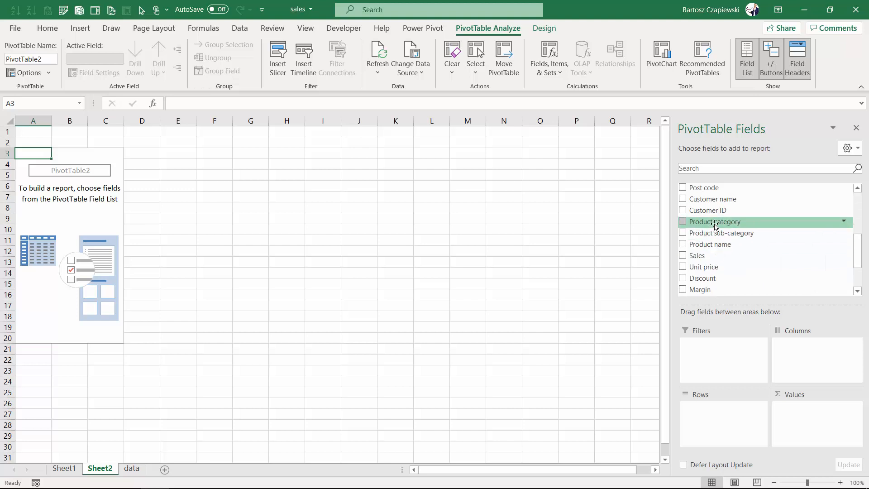
pyautogui.click(683, 222)
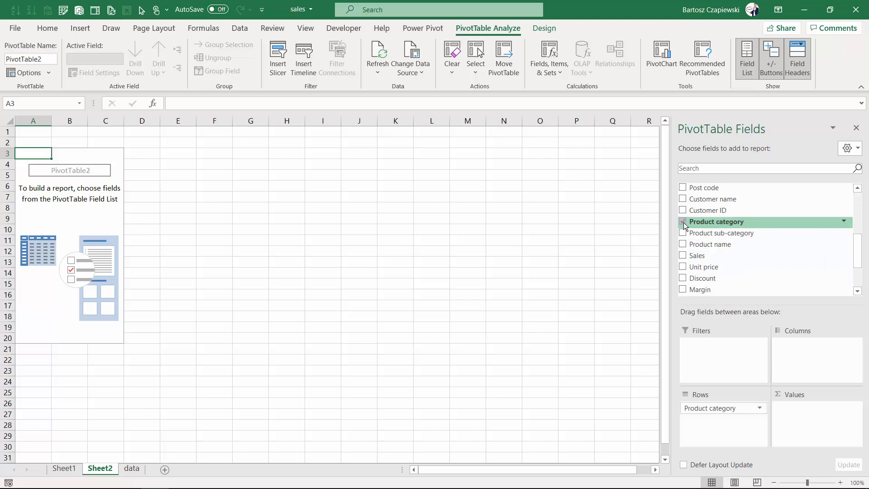
pyautogui.click(682, 232)
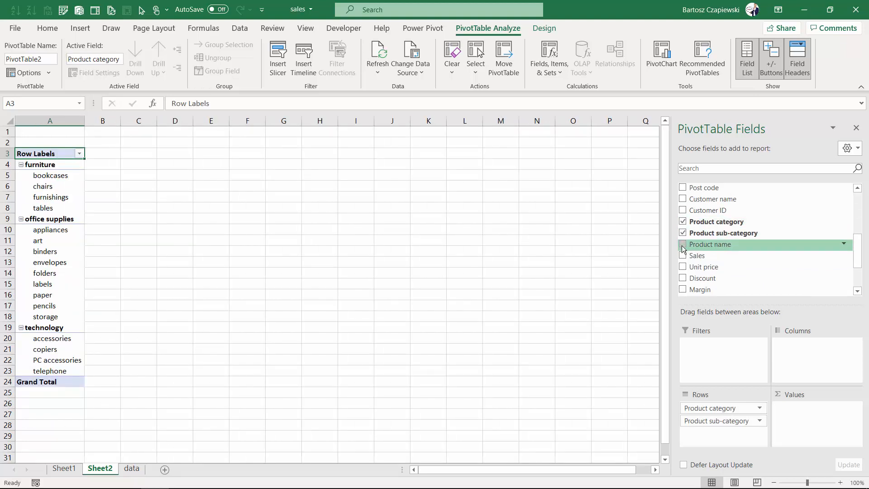
pyautogui.click(682, 244)
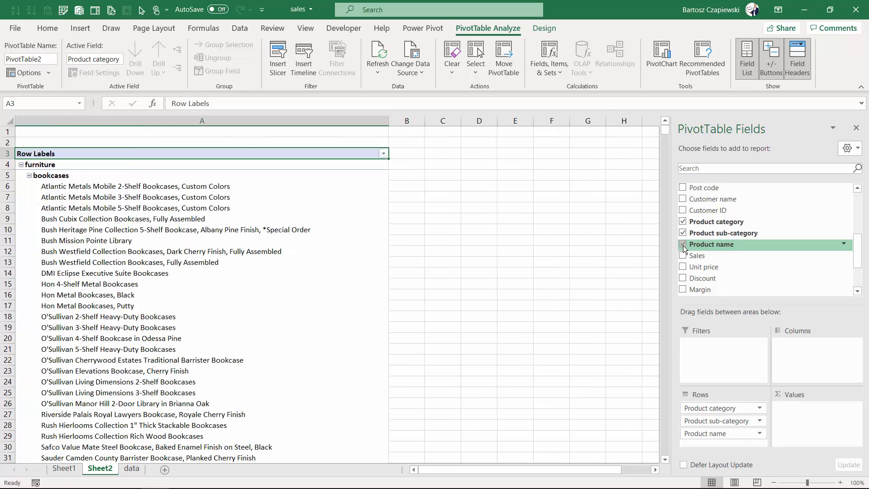
pyautogui.click(682, 256)
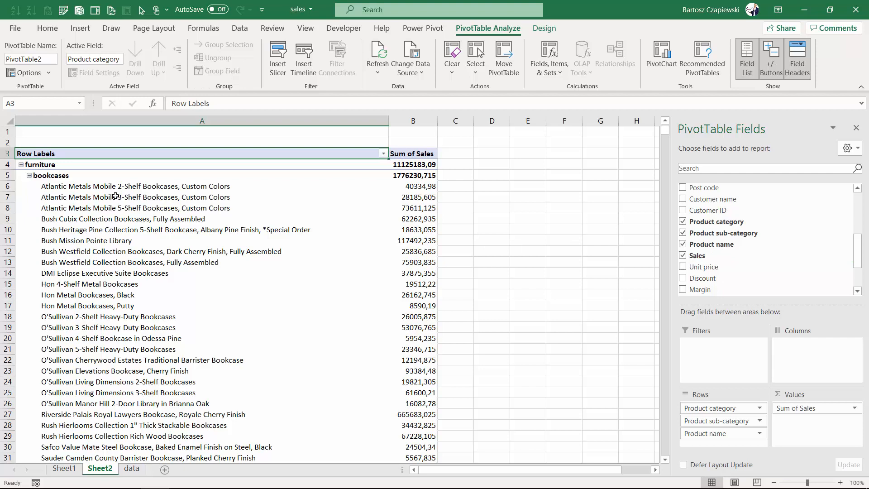
# - Show the PivotTable in tabular form and repeat all item labels
pyautogui.click(544, 28)
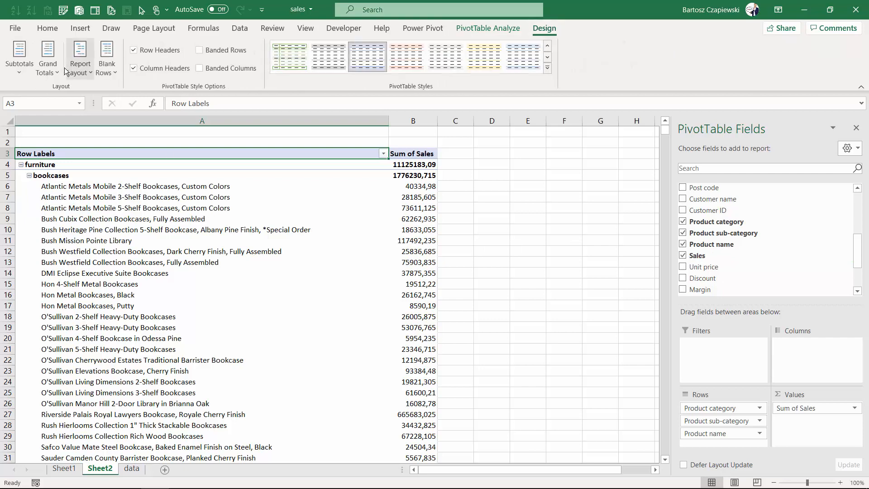
pyautogui.click(80, 68)
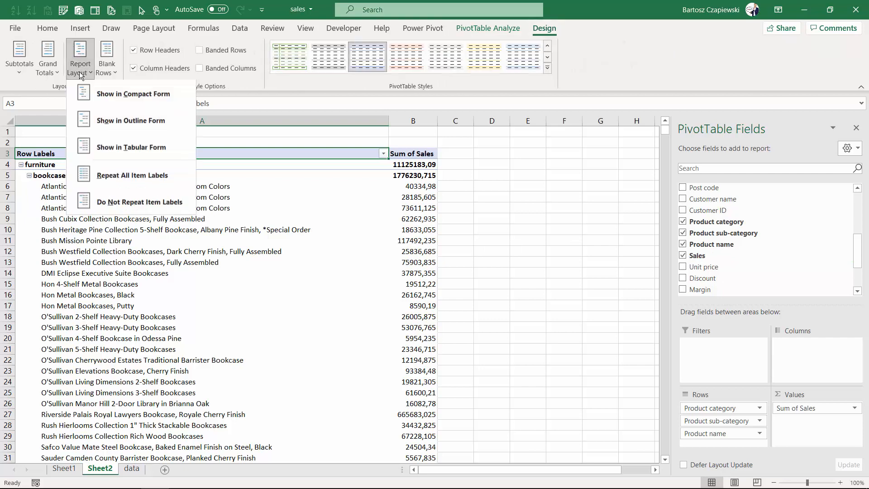
pyautogui.click(153, 152)
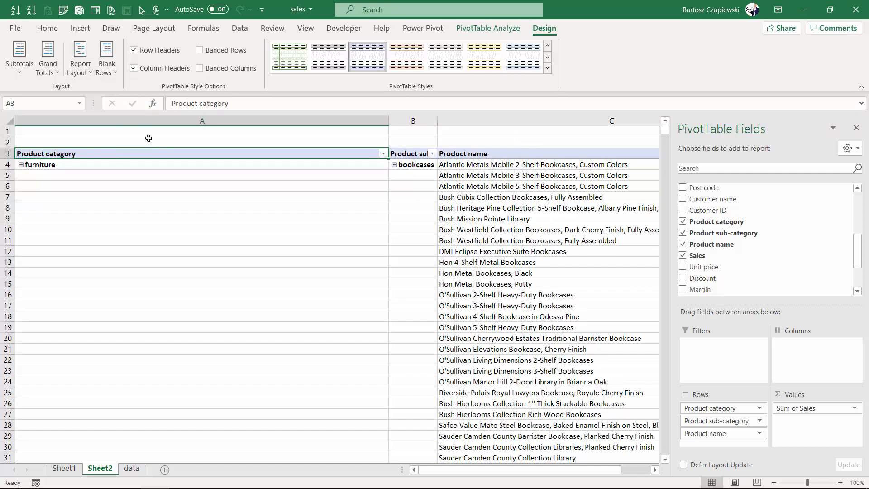
pyautogui.click(78, 71)
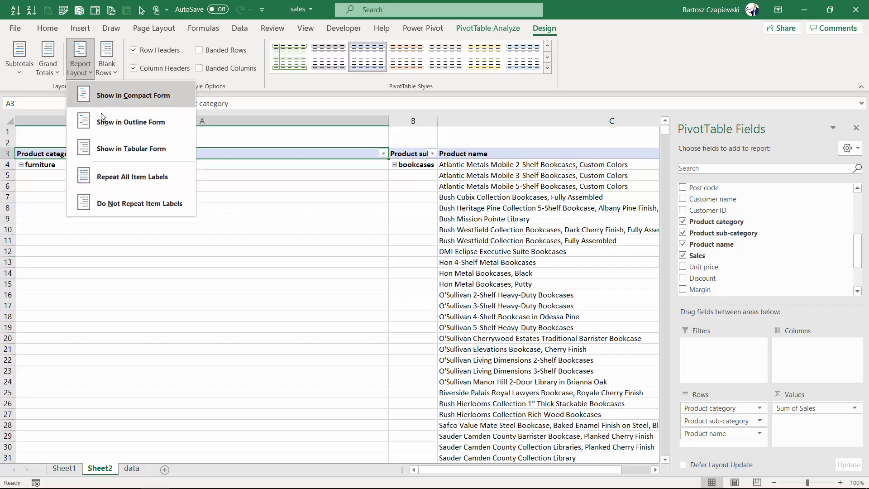
pyautogui.click(129, 178)
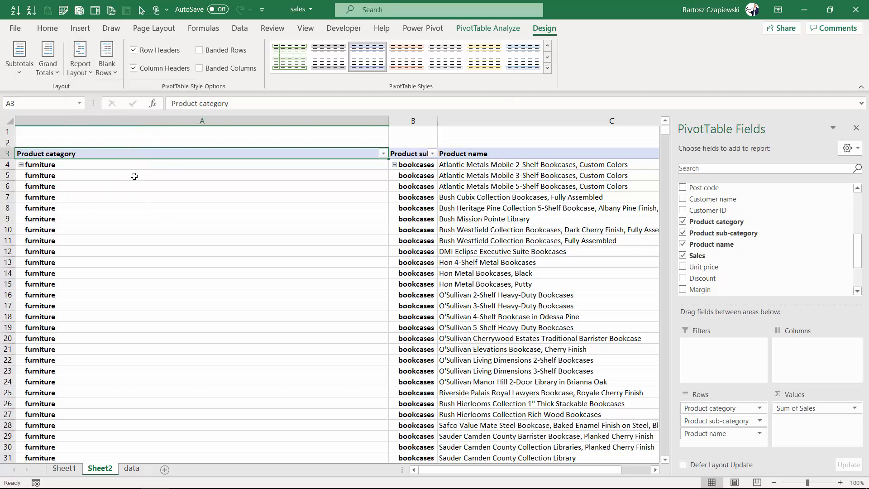
# - Autofit the column widths of the whole PivotTable sheet and select a cell in the Product name column
pyautogui.click(9, 120)
pyautogui.doubleClick(388, 121)
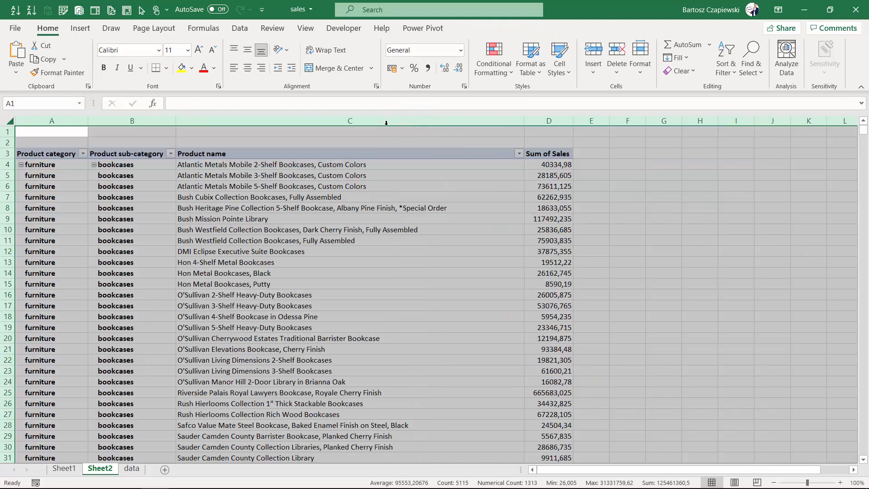
pyautogui.click(242, 176)
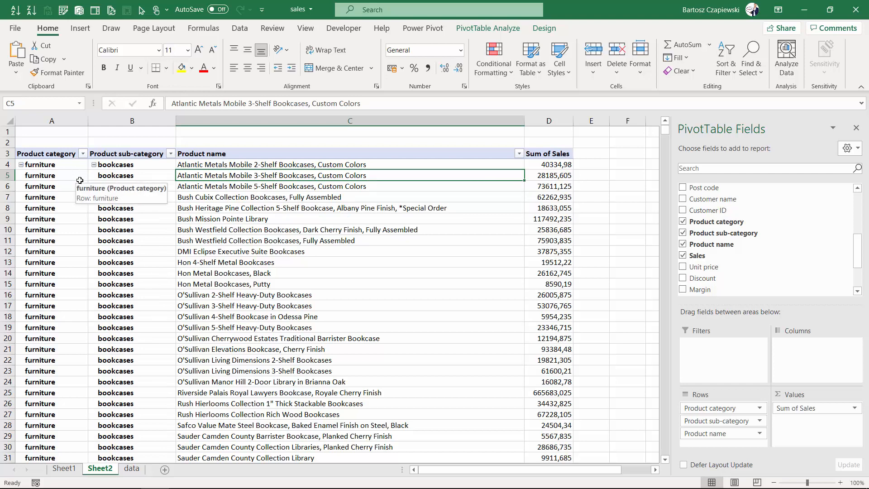
# - Examine the value filter and label filter options available for the Product category field
pyautogui.click(83, 154)
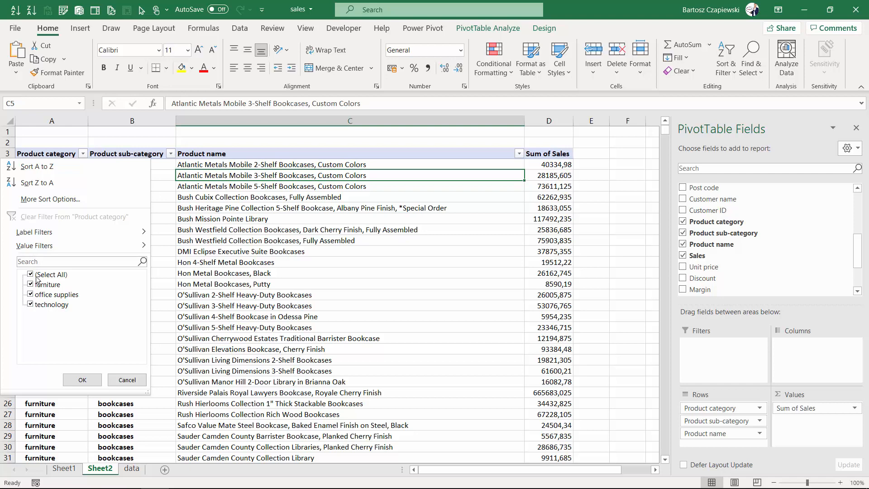
pyautogui.moveTo(50, 247)
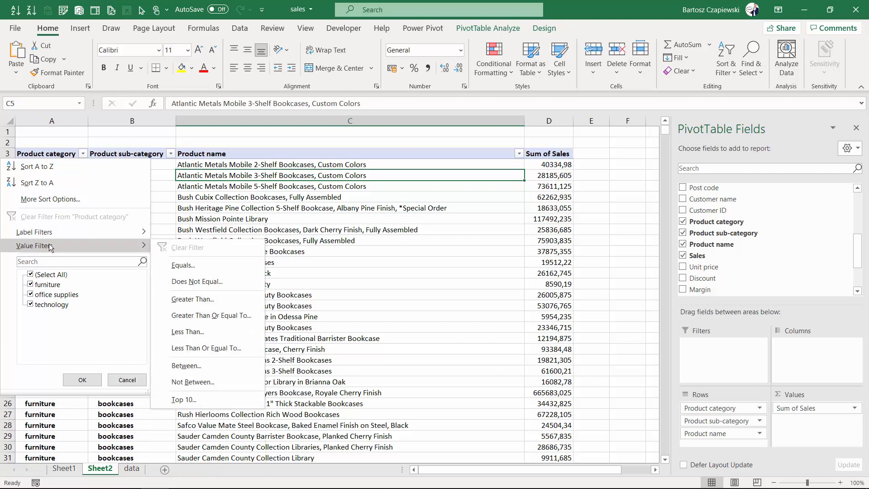
pyautogui.moveTo(55, 232)
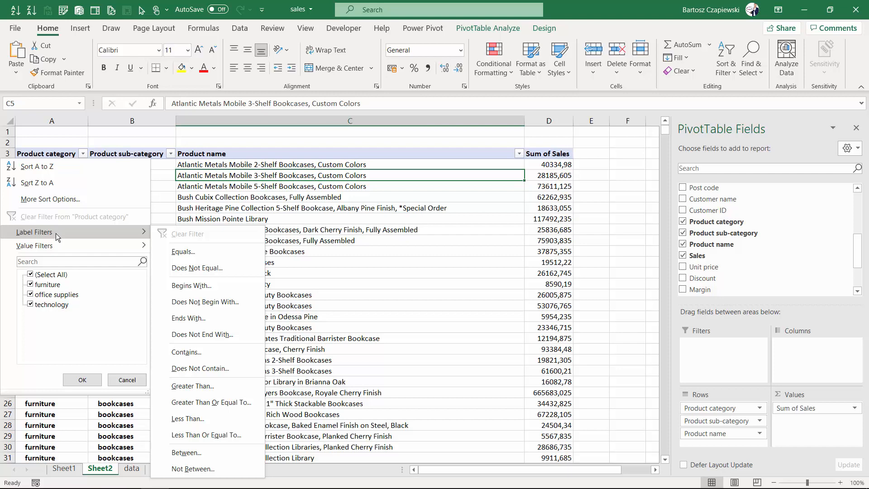
pyautogui.click(82, 379)
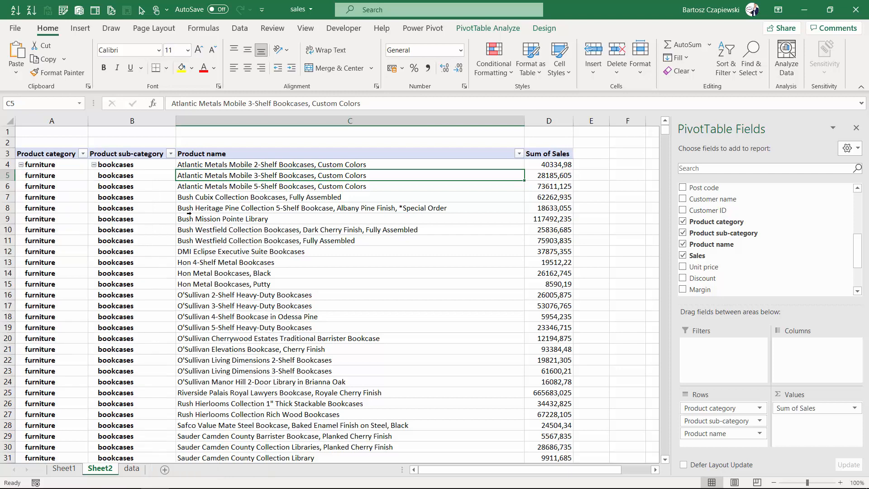
# - Examine the text filter options of the Order priority column on the data sheet, and return to Sheet2
pyautogui.click(131, 468)
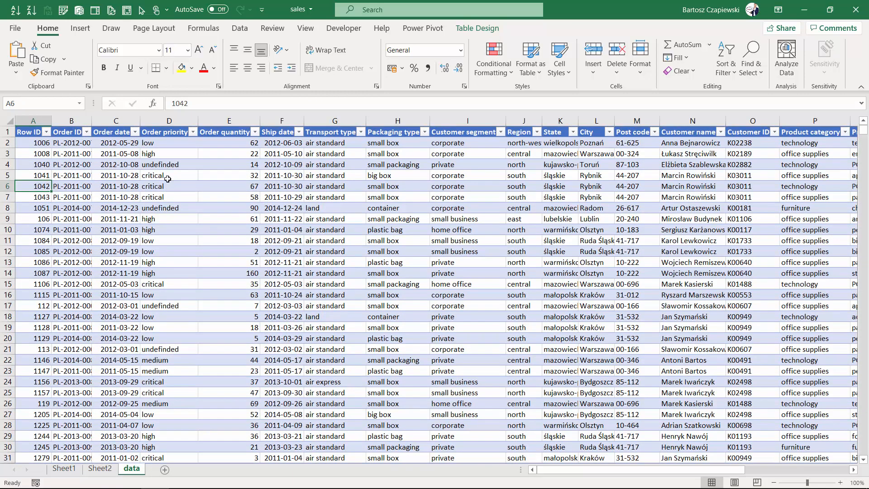
pyautogui.click(167, 164)
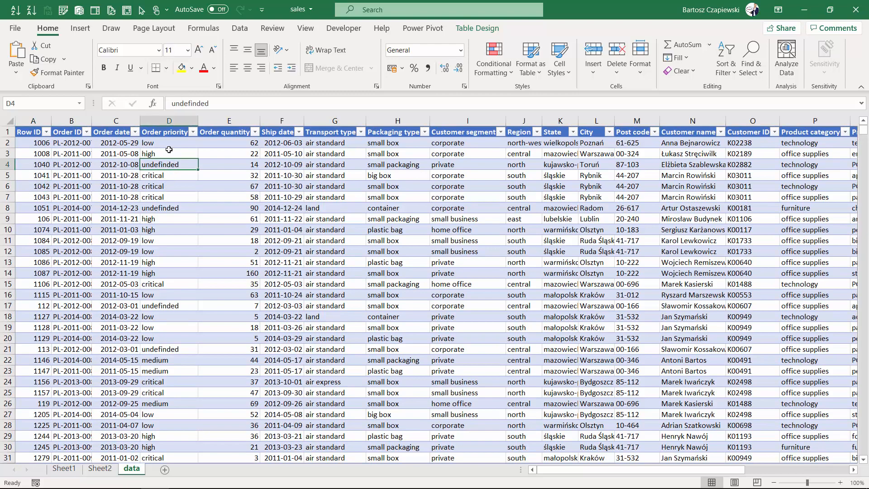
pyautogui.click(194, 132)
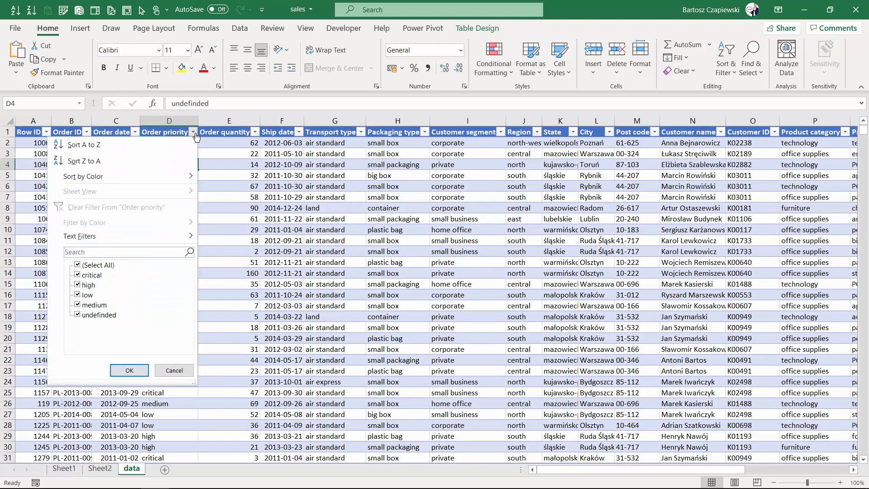
pyautogui.moveTo(134, 238)
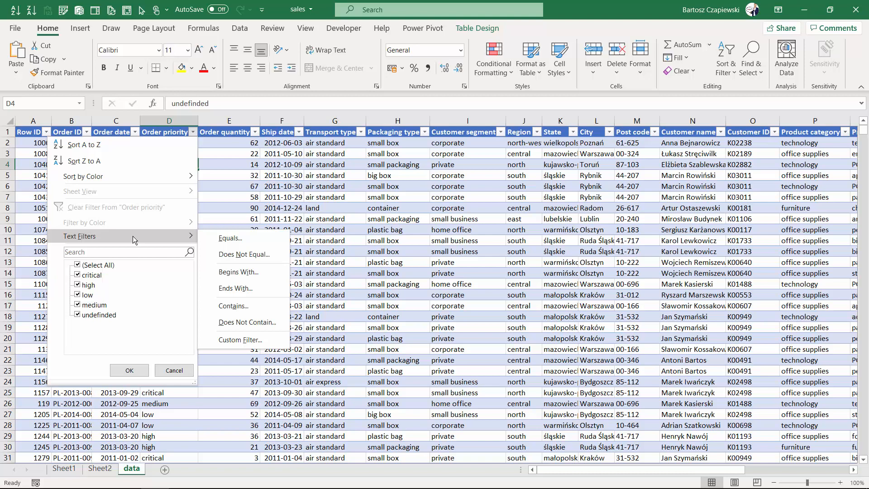
pyautogui.click(214, 192)
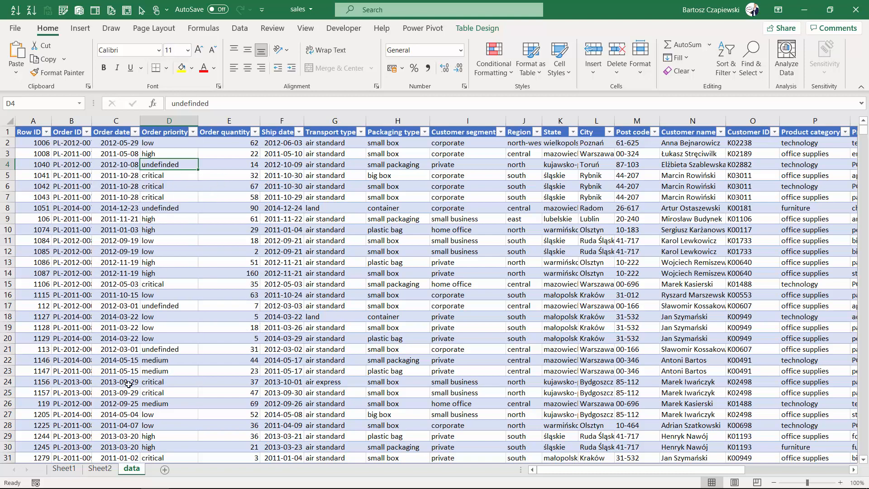
pyautogui.click(105, 468)
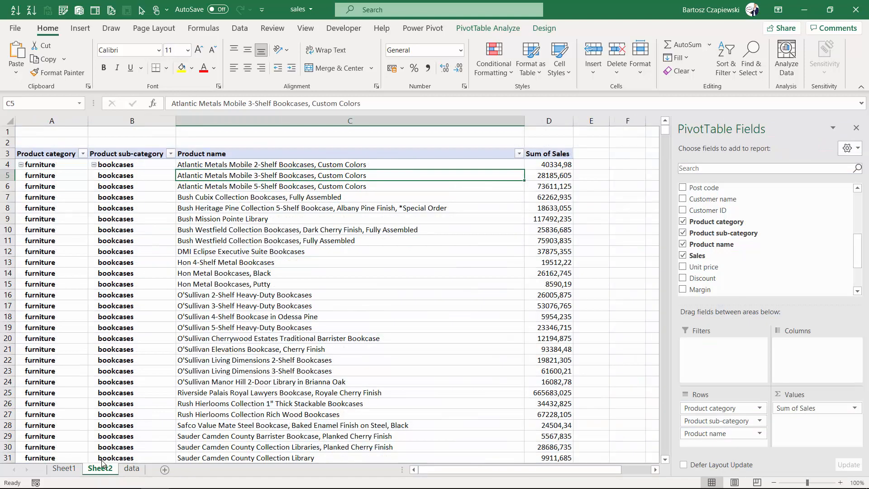
# - Filter the Product category field to show only furniture
pyautogui.click(81, 154)
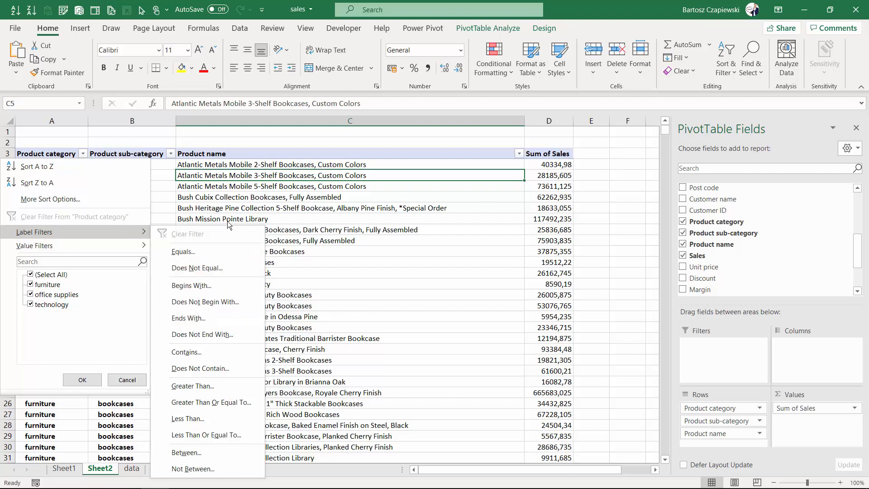
pyautogui.click(32, 275)
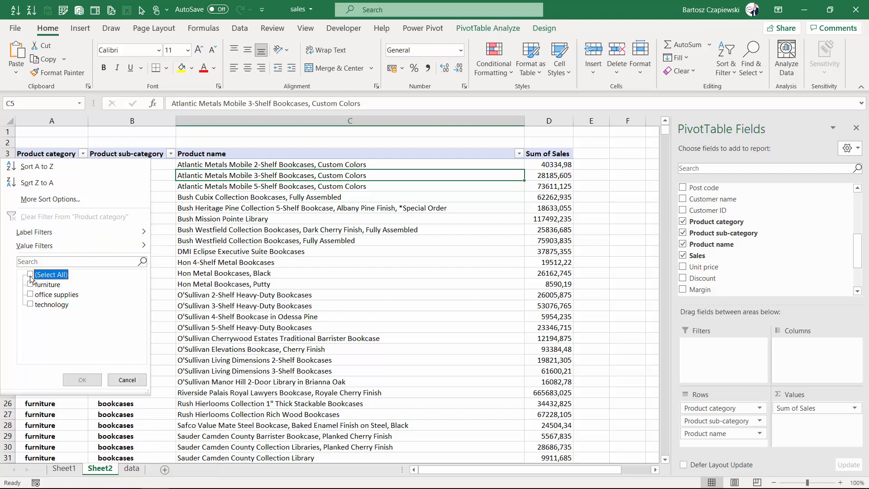
pyautogui.click(33, 284)
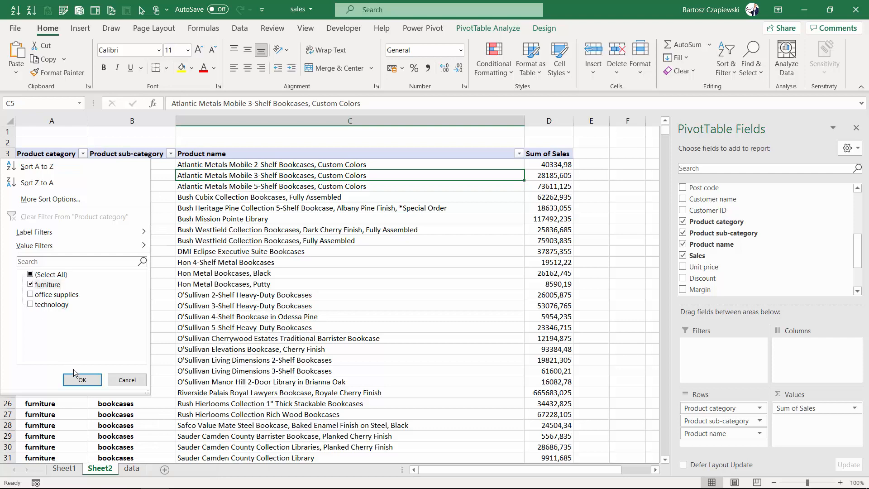
pyautogui.click(81, 379)
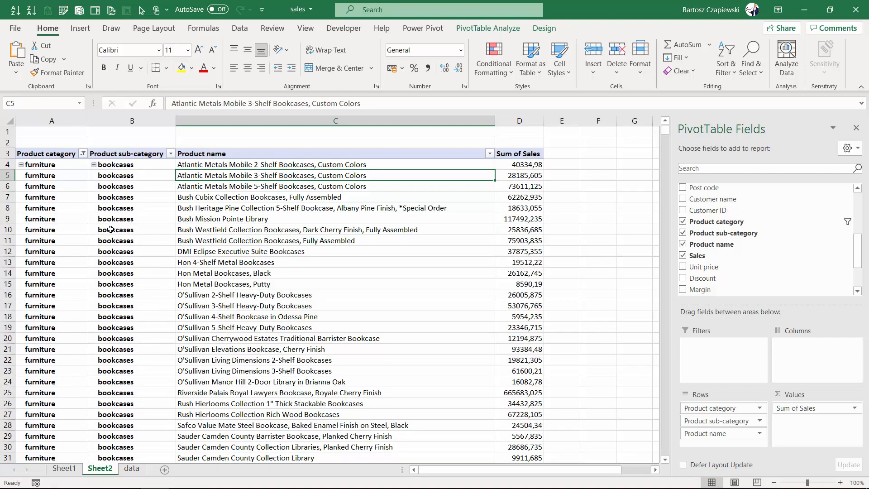
# - Check the label filter options for Product name, and clear the filter from the Product category field
pyautogui.click(489, 154)
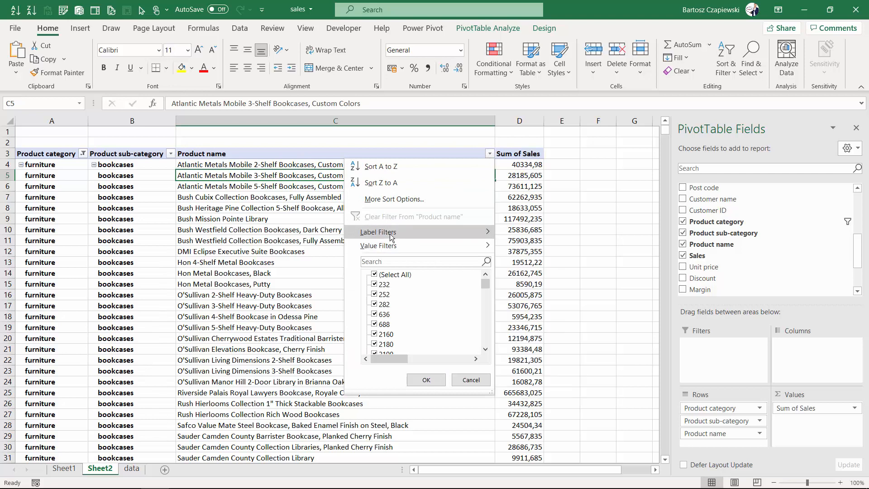
pyautogui.moveTo(395, 232)
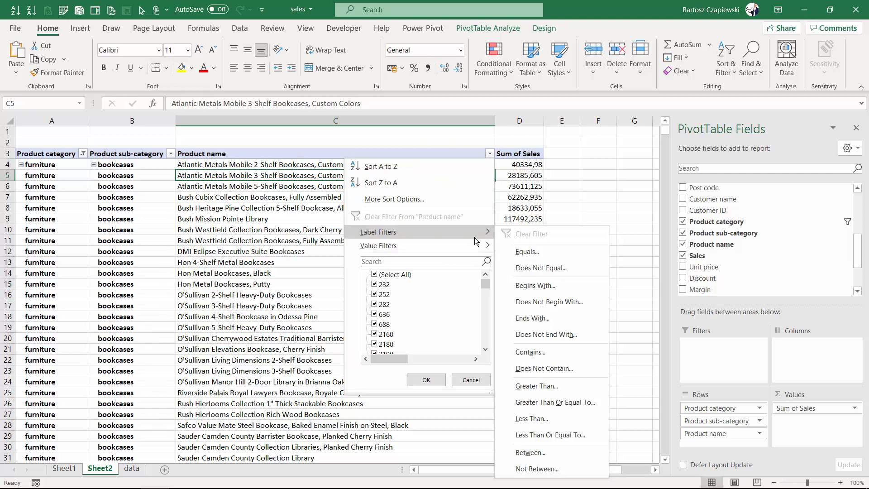
pyautogui.click(83, 156)
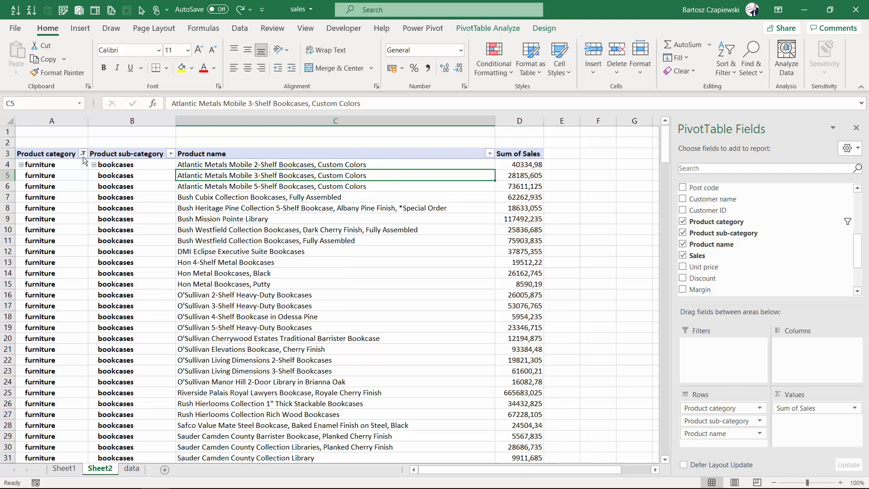
pyautogui.click(83, 154)
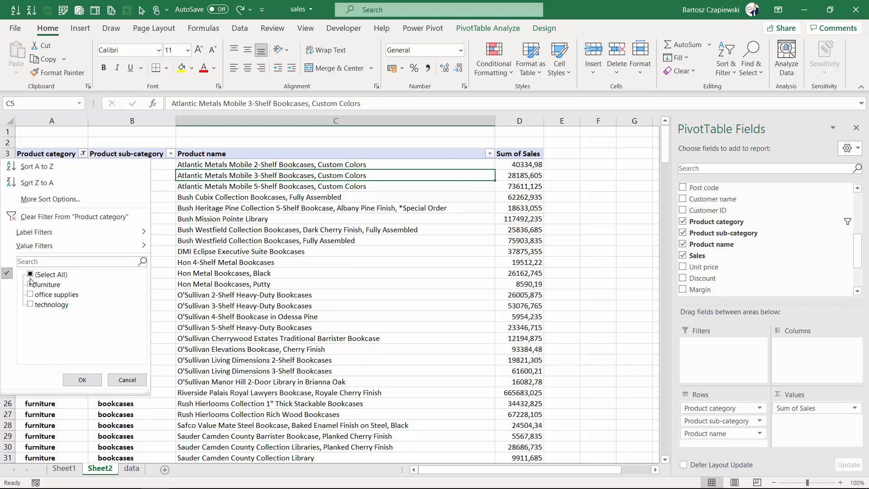
pyautogui.click(108, 214)
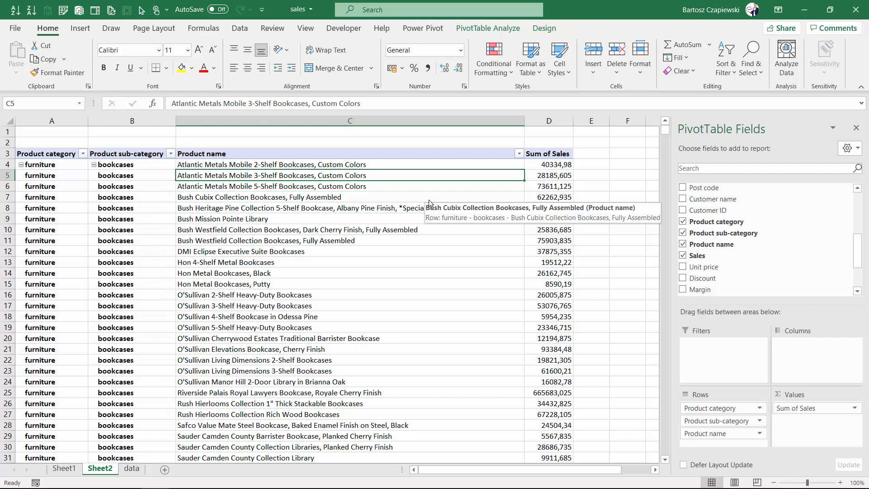
# - Filter the Product name field with a label filter that equals ??? to show only three-character names
pyautogui.click(520, 154)
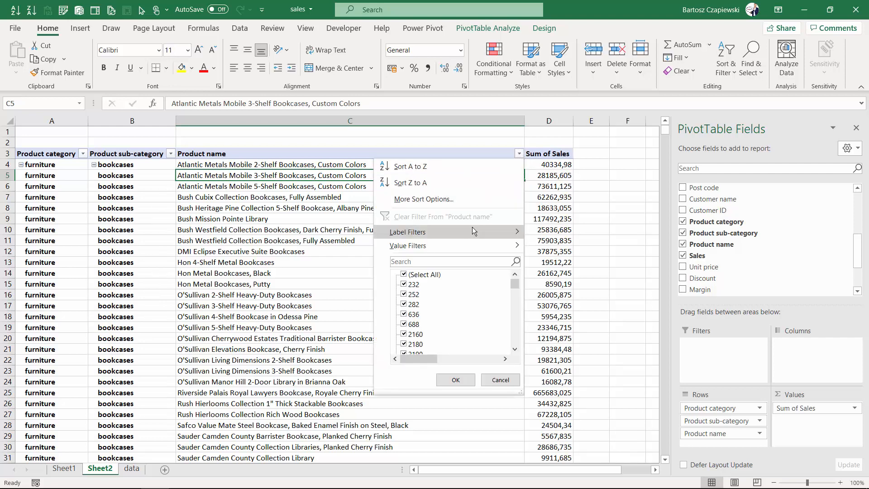
pyautogui.moveTo(472, 231)
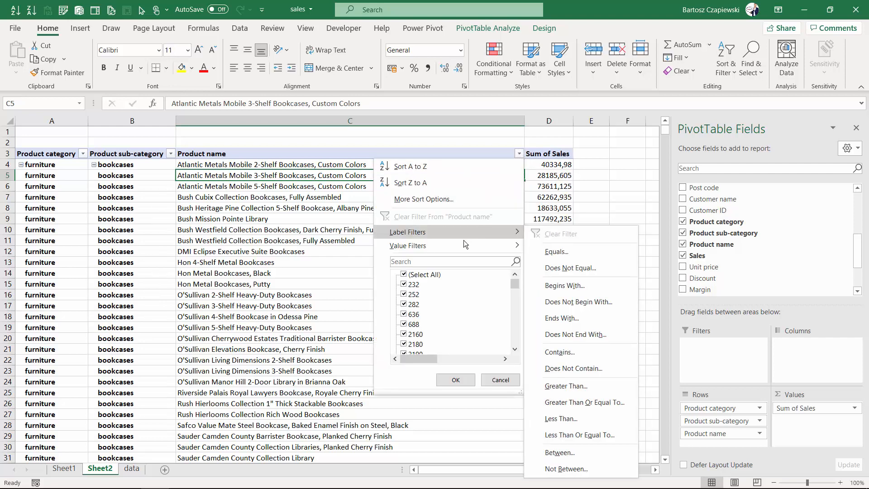
pyautogui.click(557, 251)
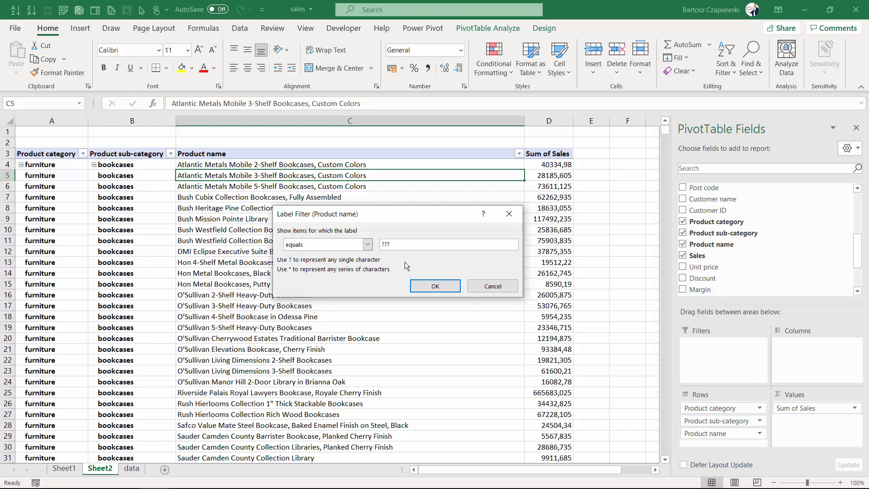
pyautogui.click(426, 287)
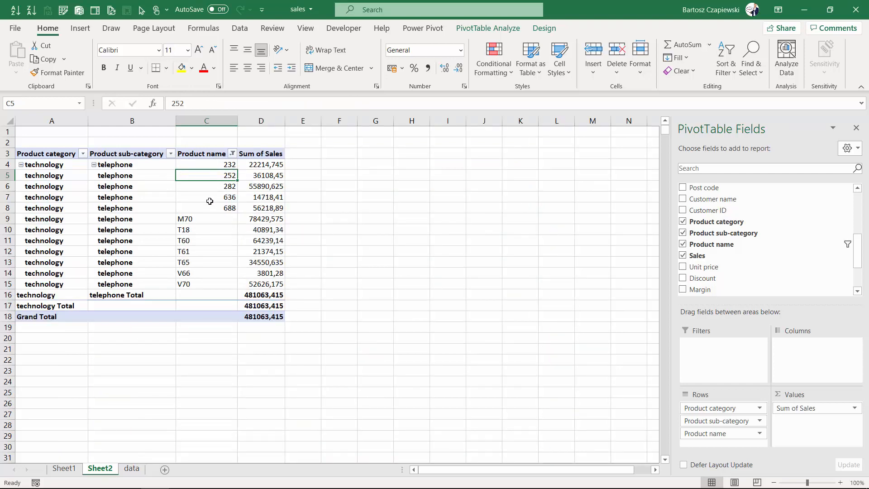
# - Change the Product name label filter to equals M* to show only names starting with M
pyautogui.click(232, 153)
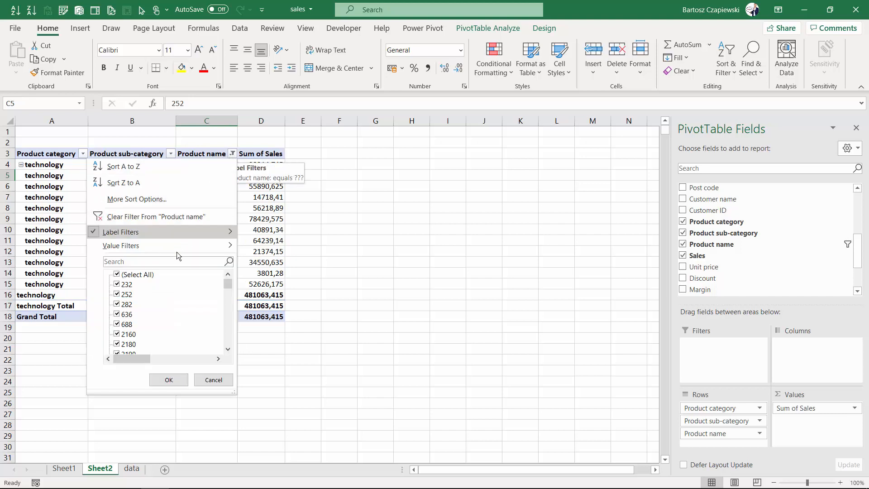
pyautogui.moveTo(213, 233)
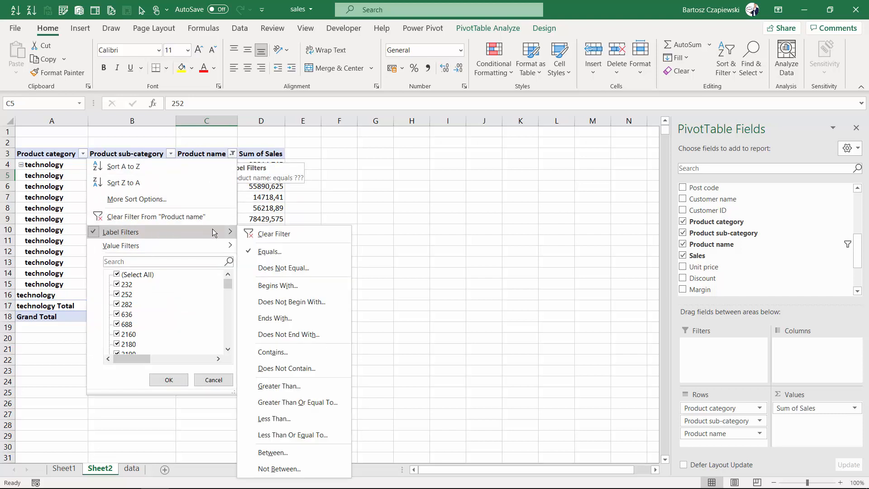
pyautogui.click(270, 250)
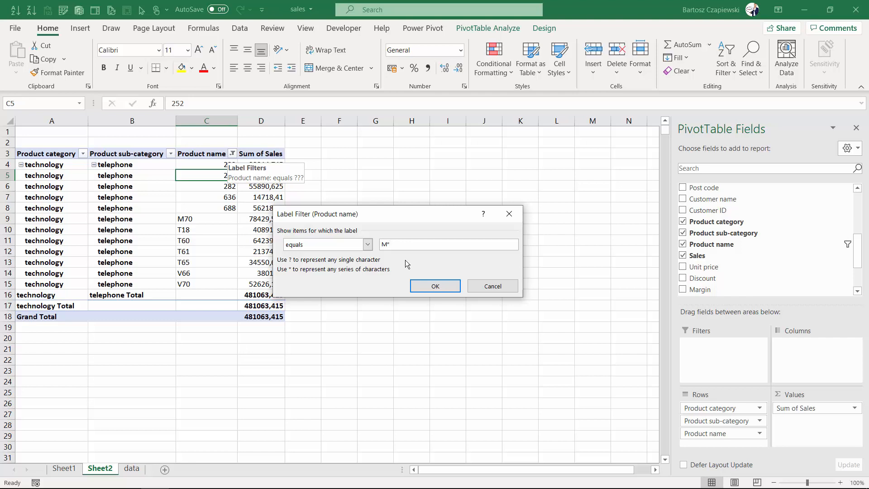
pyautogui.click(432, 285)
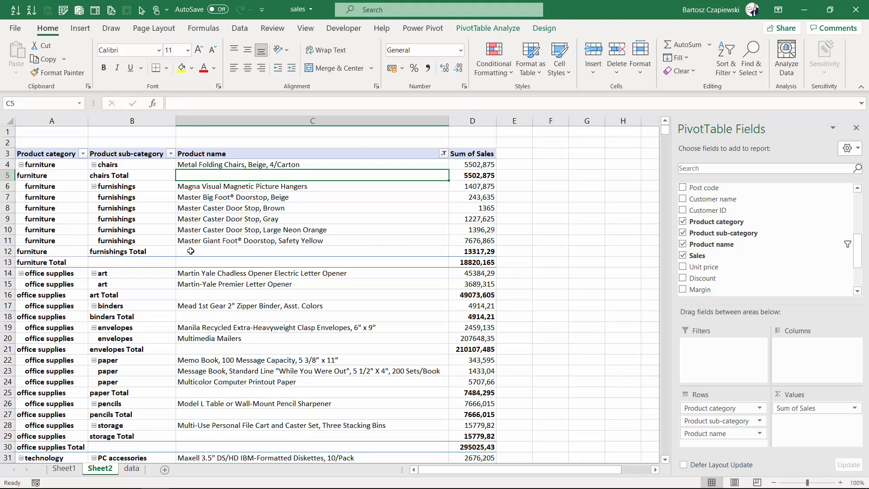
# - Look through the filtered product list, and clear the filter from the Product name field
pyautogui.scroll(-8, 186, 191)
pyautogui.scroll(6, 194, 268)
pyautogui.scroll(2, 193, 268)
pyautogui.click(443, 154)
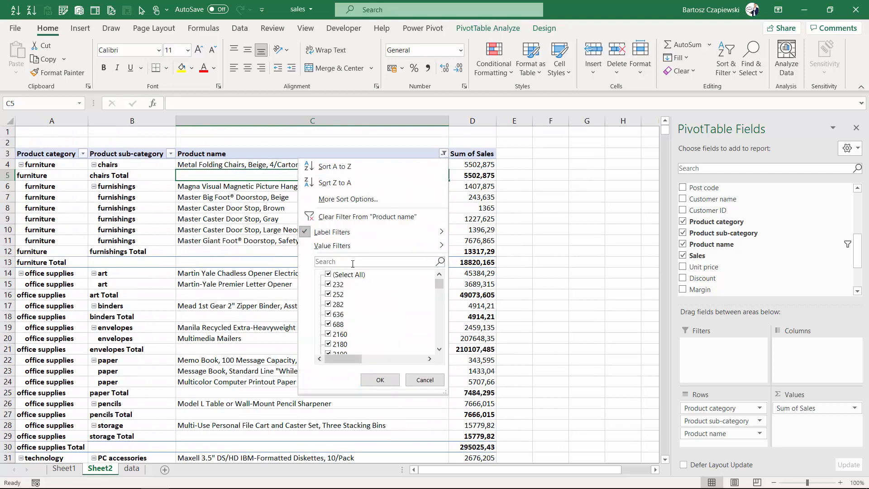
pyautogui.click(343, 218)
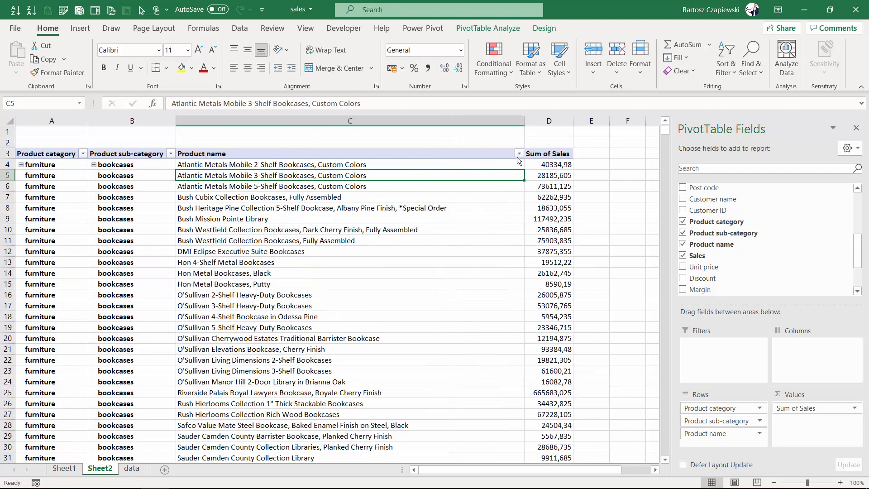
# - Search the Product name filter list for ??? and for M*, and clear the search
pyautogui.click(519, 154)
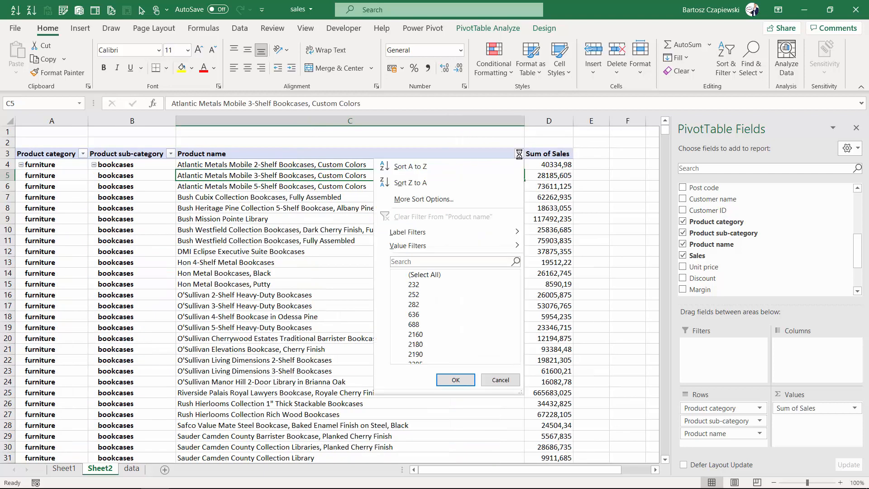
pyautogui.click(408, 261)
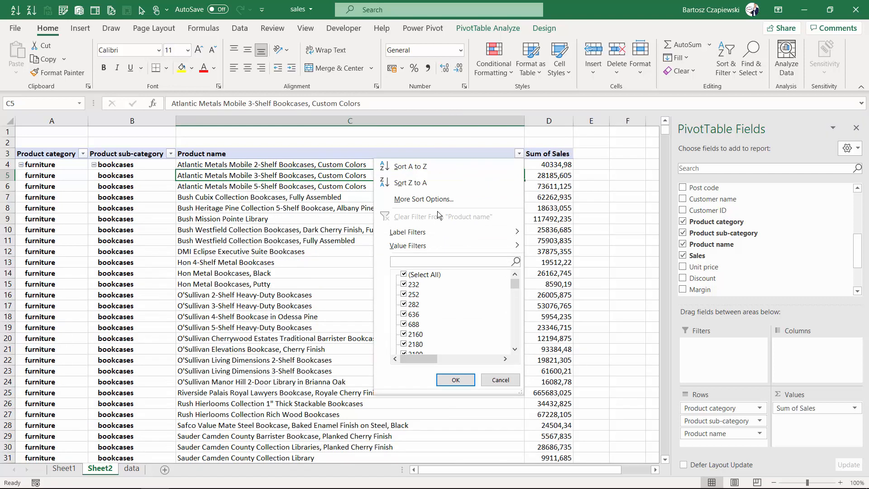
pyautogui.write('???')
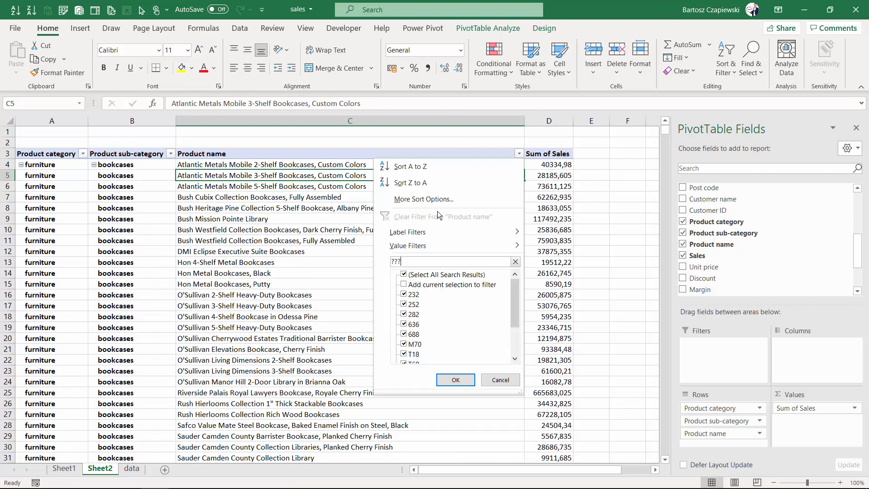
pyautogui.moveTo(514, 292)
pyautogui.mouseDown()
pyautogui.moveTo(513, 337)
pyautogui.moveTo(514, 290)
pyautogui.mouseUp()
pyautogui.moveTo(409, 264); pyautogui.dragTo(362, 261)
pyautogui.write('M*')
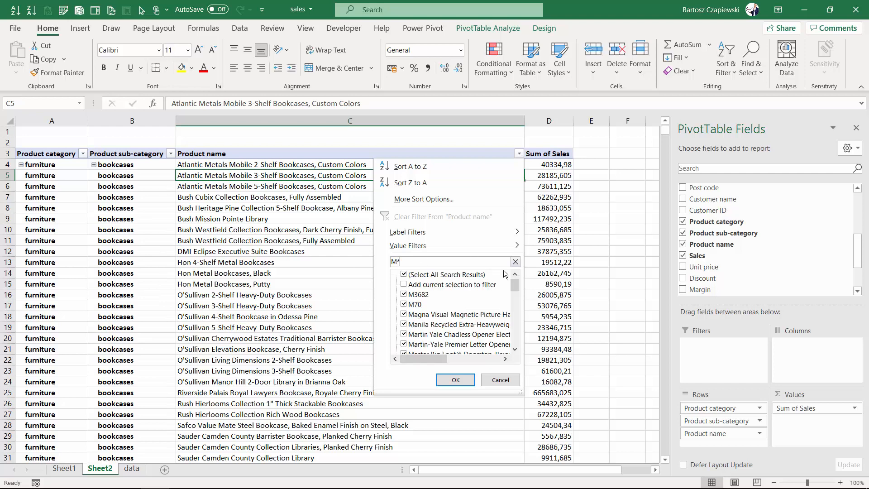
pyautogui.moveTo(515, 284)
pyautogui.mouseDown()
pyautogui.moveTo(514, 312)
pyautogui.moveTo(512, 270)
pyautogui.mouseUp()
pyautogui.click(515, 261)
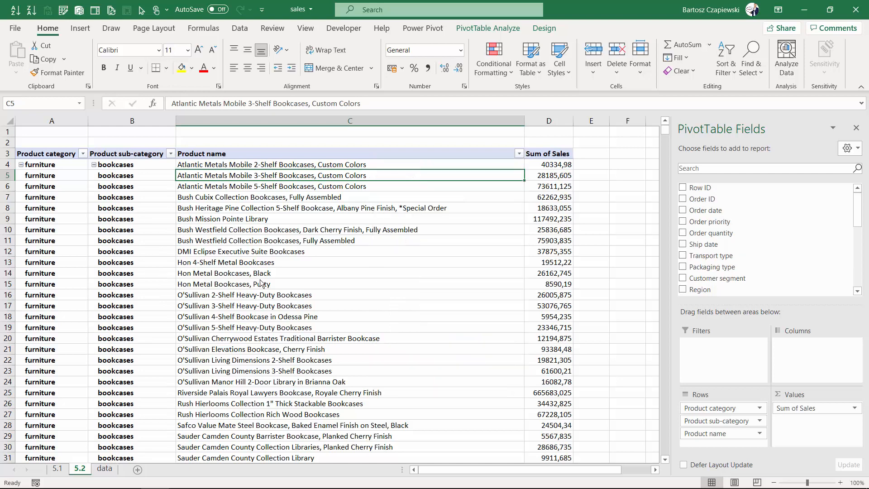
# - Create a PivotTable from Table1 on the data sheet, placed at cell G3 of the existing sheet 5.2
pyautogui.click(104, 469)
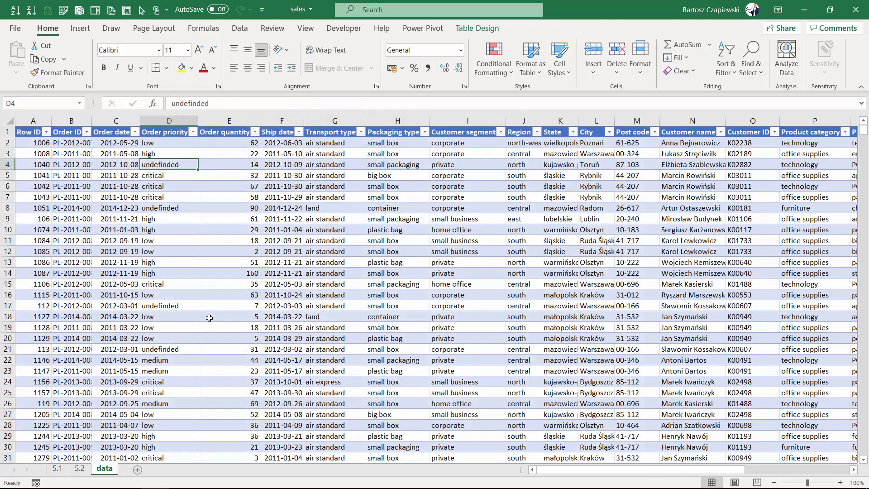
pyautogui.click(83, 33)
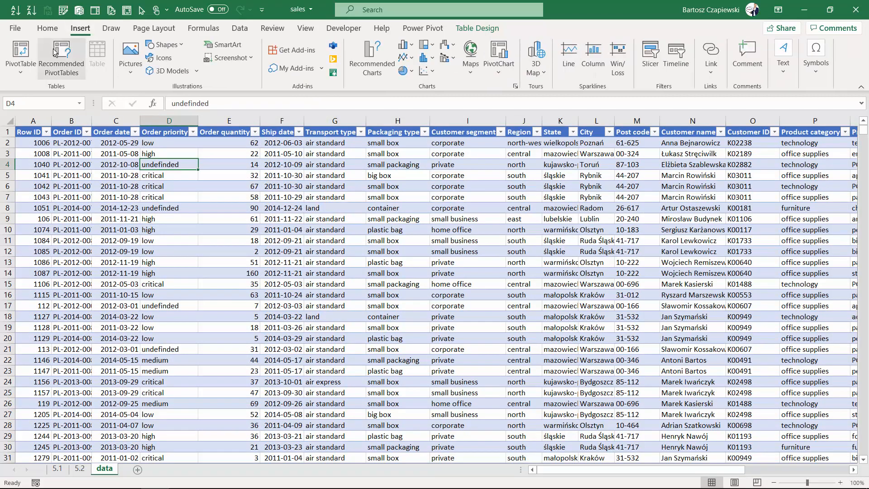
pyautogui.click(25, 50)
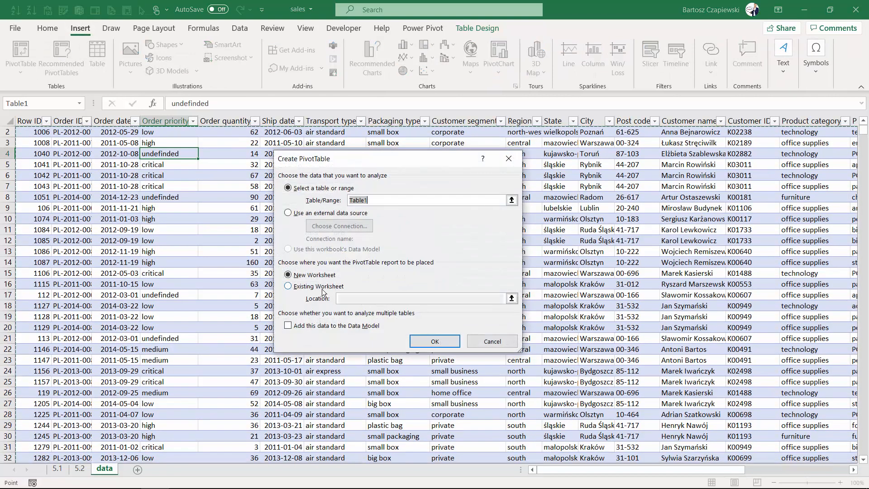
pyautogui.click(322, 289)
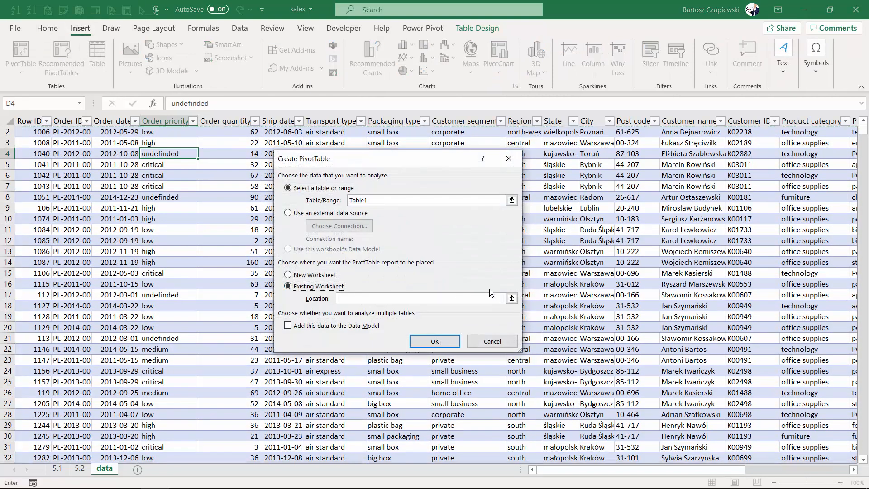
pyautogui.click(512, 299)
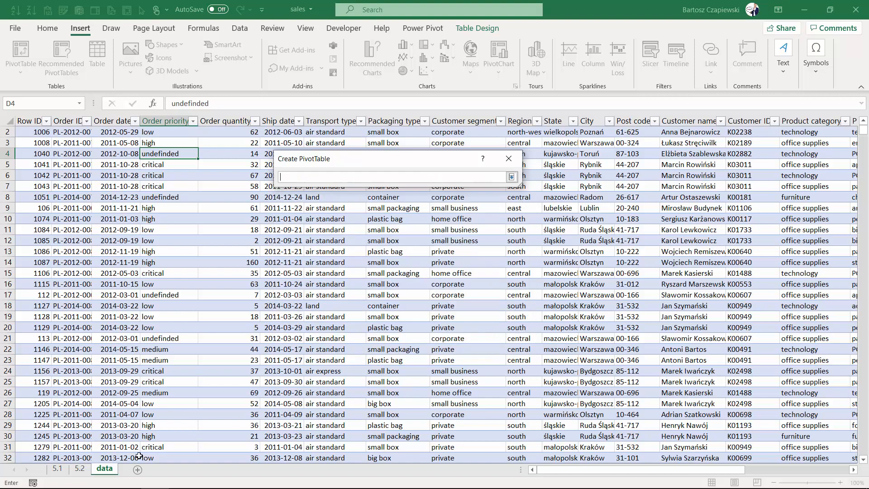
pyautogui.click(79, 468)
pyautogui.moveTo(529, 470); pyautogui.dragTo(558, 470)
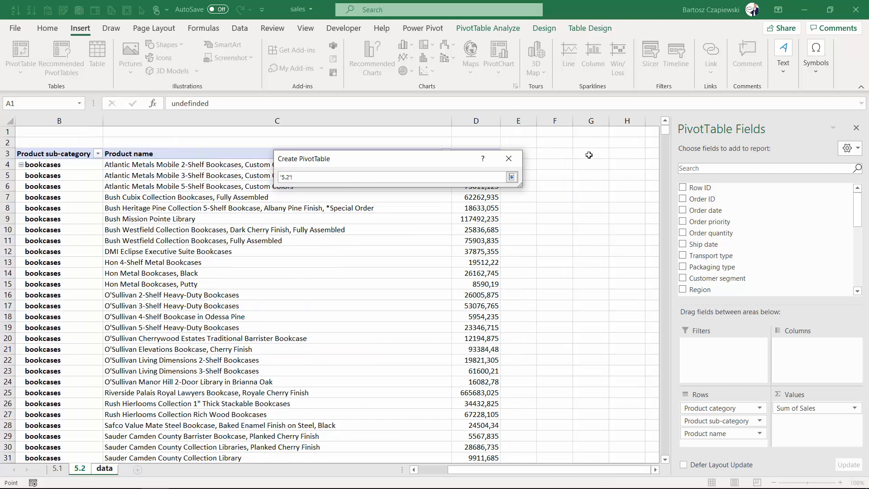
pyautogui.click(590, 154)
pyautogui.click(511, 177)
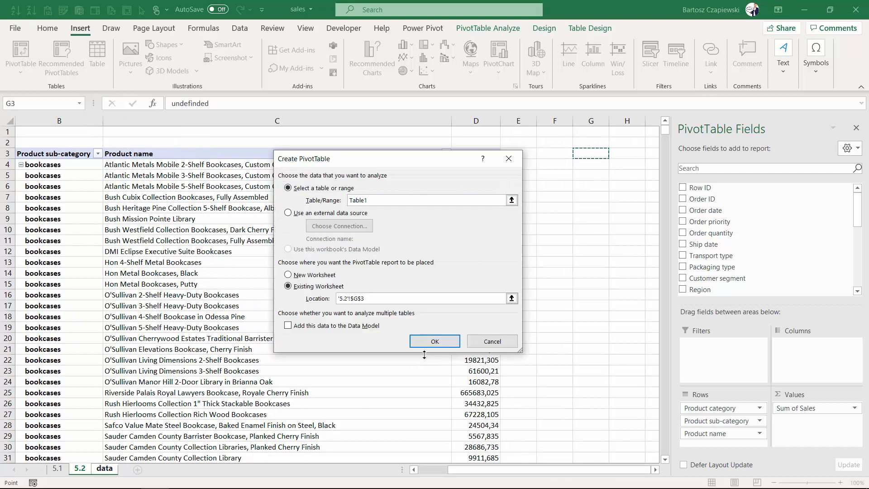
pyautogui.click(435, 344)
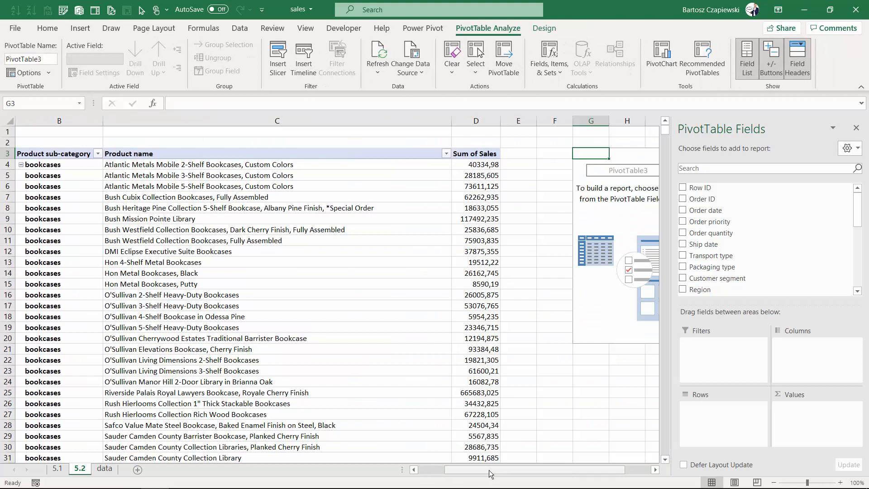
# - Add Order date to the rows of the new PivotTable, and expand 2011 to inspect its first-quarter months
pyautogui.moveTo(481, 470); pyautogui.dragTo(501, 470)
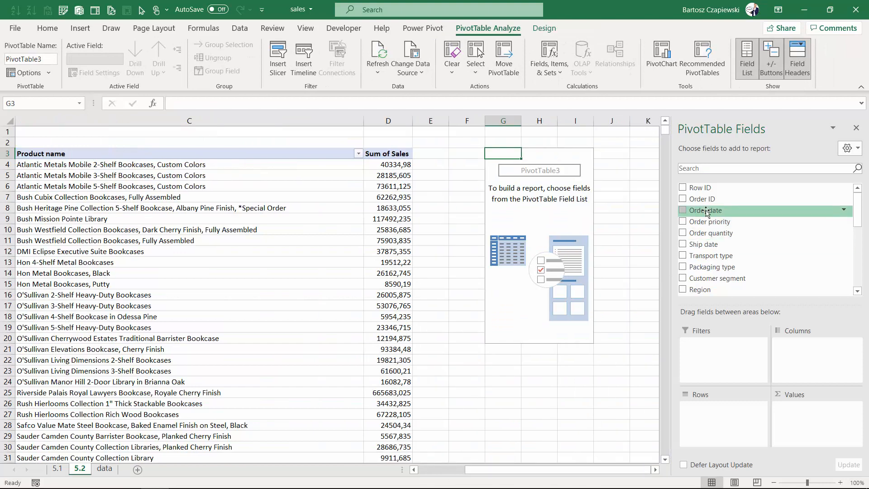
pyautogui.moveTo(707, 213); pyautogui.dragTo(707, 411)
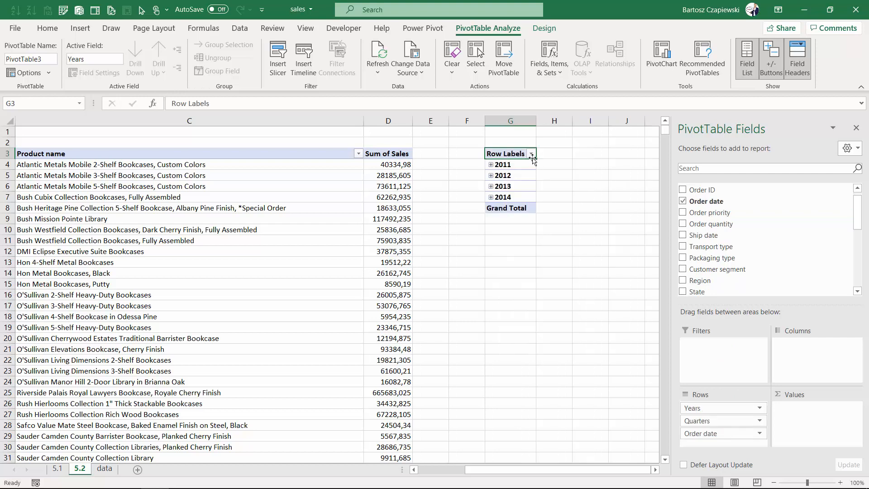
pyautogui.click(490, 165)
pyautogui.click(499, 175)
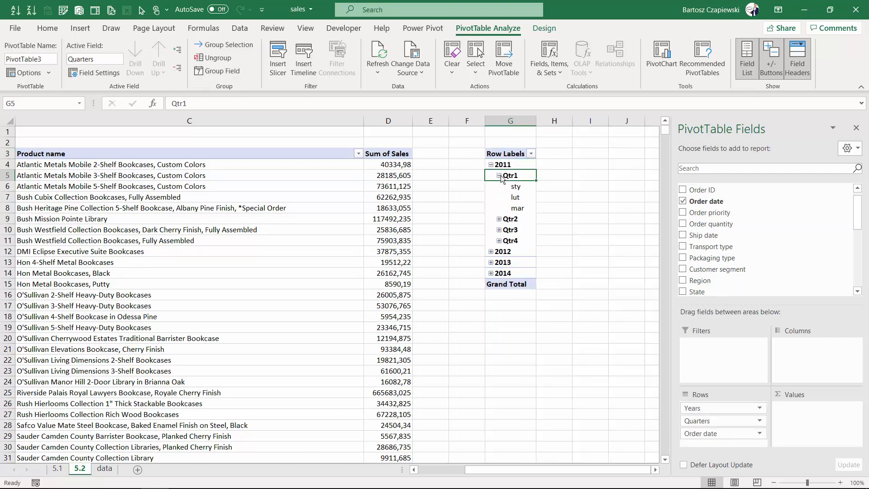
pyautogui.click(499, 176)
# - Check the date filter options of the Quarters field, and ungroup Order date into individual dates
pyautogui.click(531, 154)
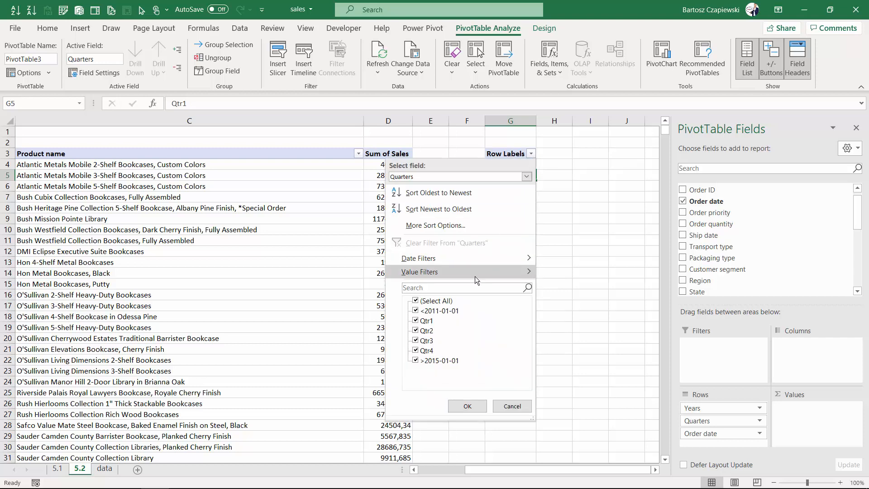
pyautogui.moveTo(477, 260)
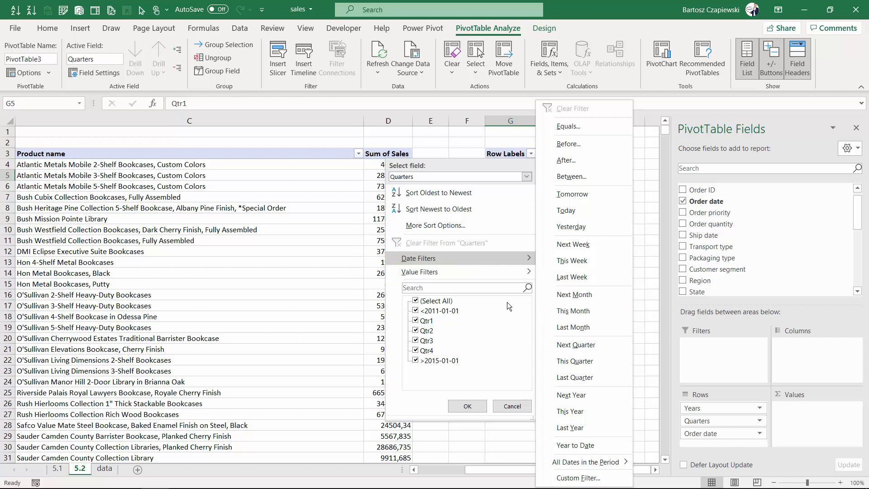
pyautogui.click(499, 151)
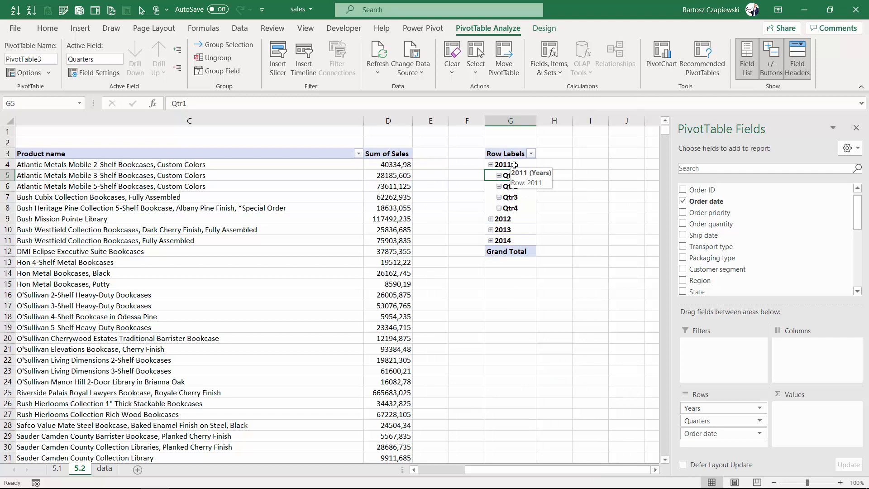
pyautogui.rightClick(507, 165)
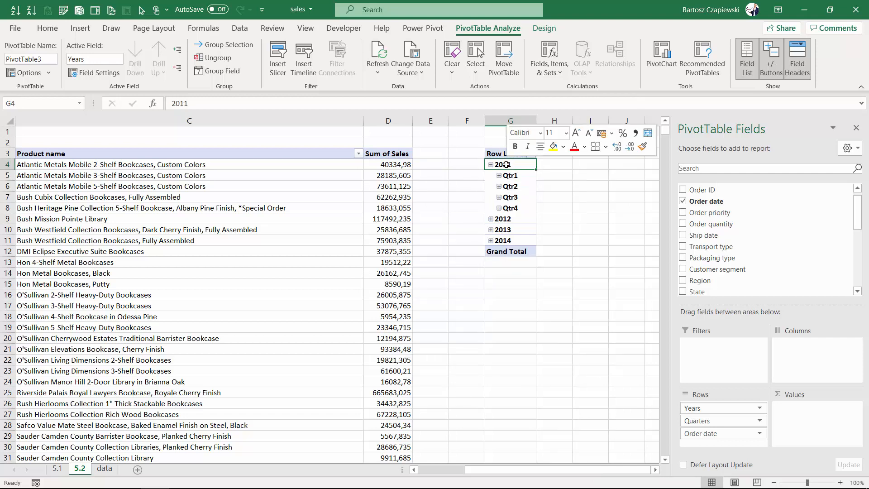
pyautogui.click(542, 310)
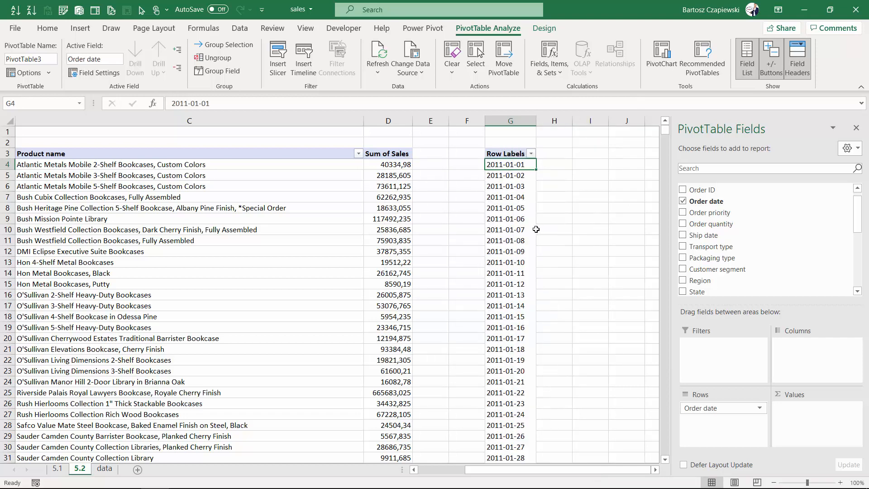
# - Filter Order date with a date filter between 2014-01-01 and 2014-06-30
pyautogui.click(531, 153)
pyautogui.moveTo(461, 233)
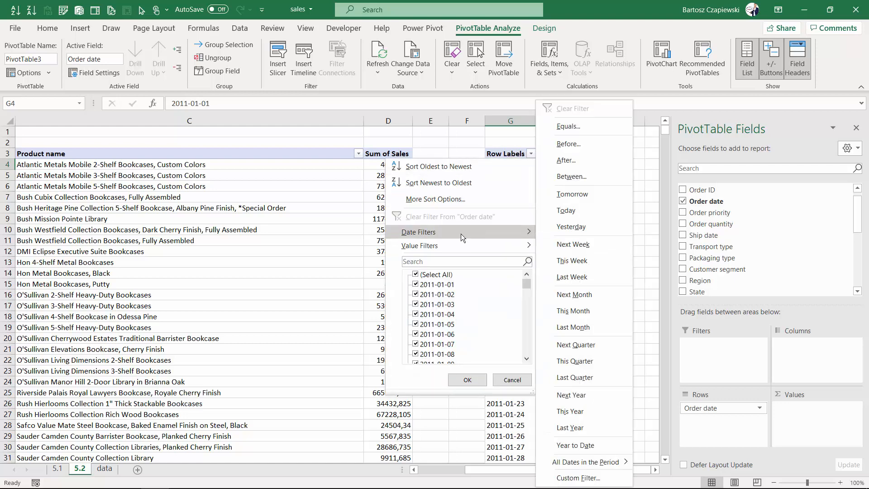
pyautogui.click(585, 178)
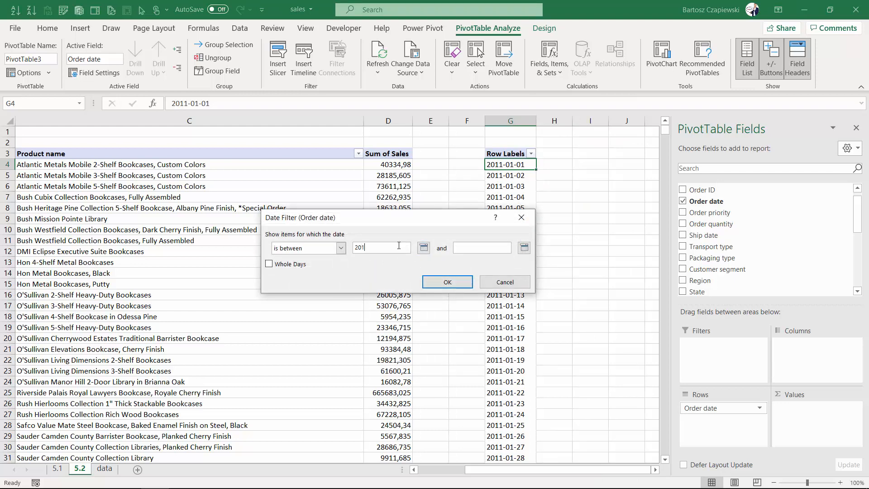
pyautogui.write('2014-01-01')
pyautogui.click(471, 247)
pyautogui.write('014-06-30')
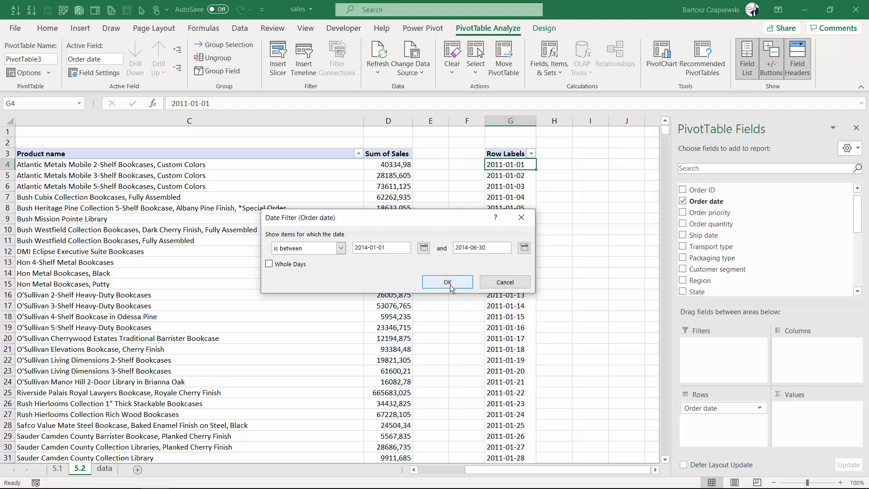
pyautogui.click(447, 282)
pyautogui.scroll(-5, 700, 266)
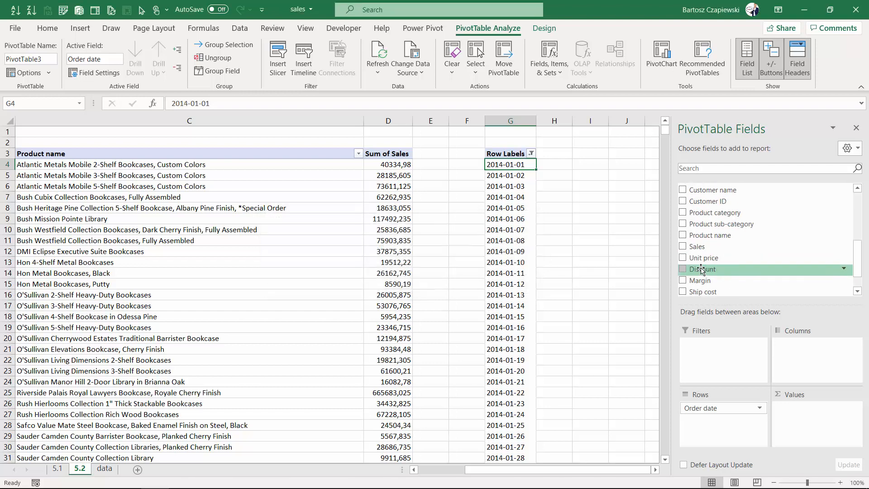
# - Add Sales to the values of the Order date PivotTable, and check the filter options of Order date in the field list
pyautogui.moveTo(697, 219); pyautogui.dragTo(803, 410)
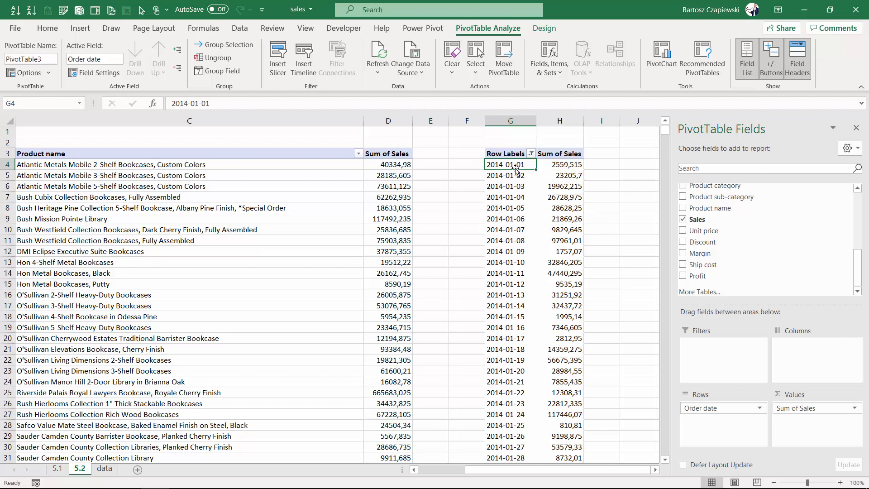
pyautogui.click(546, 165)
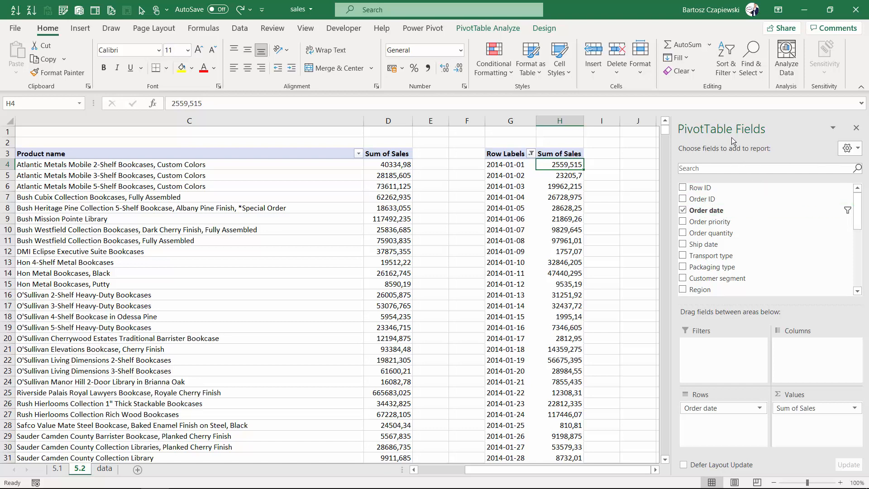
pyautogui.click(845, 212)
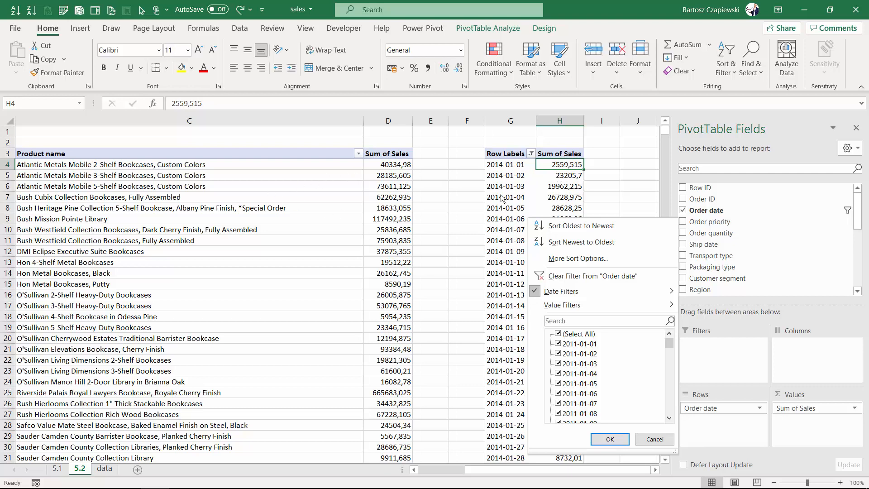
pyautogui.click(224, 179)
pyautogui.click(233, 175)
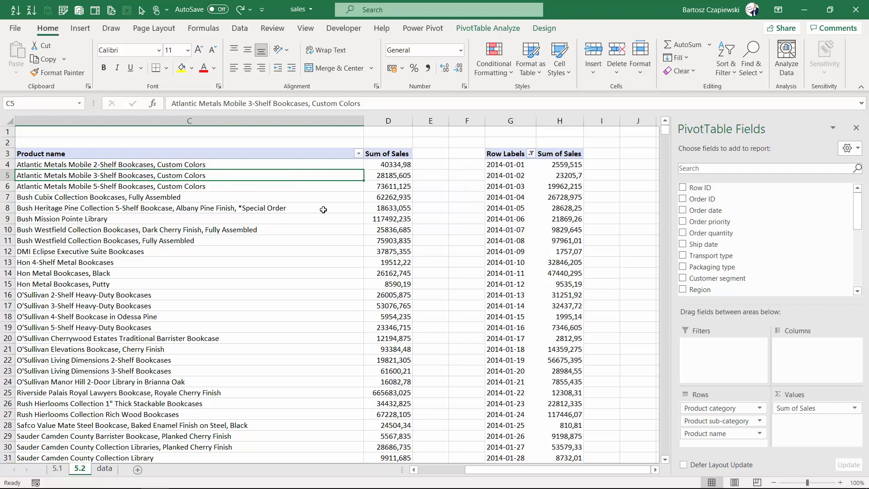
pyautogui.click(549, 177)
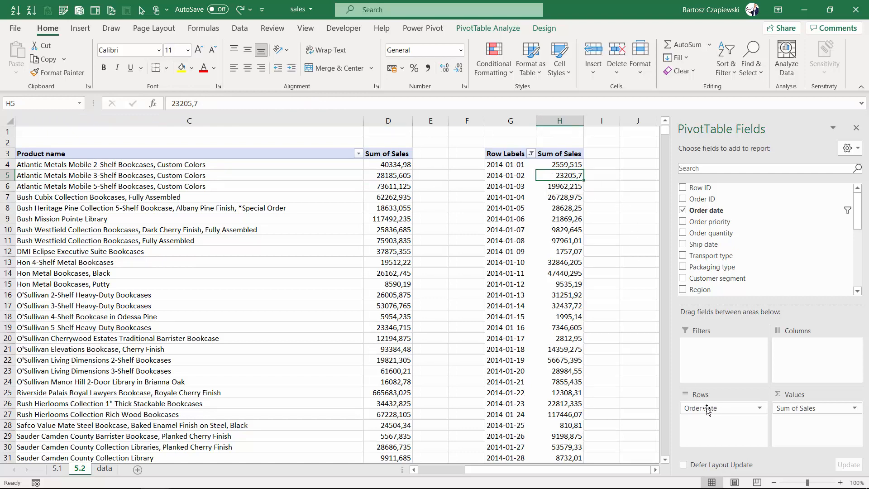
# - Remove Order date from the rows and add it back as grouped dates, and expand 2014 into its quarters
pyautogui.moveTo(710, 408); pyautogui.dragTo(588, 344)
pyautogui.moveTo(516, 165)
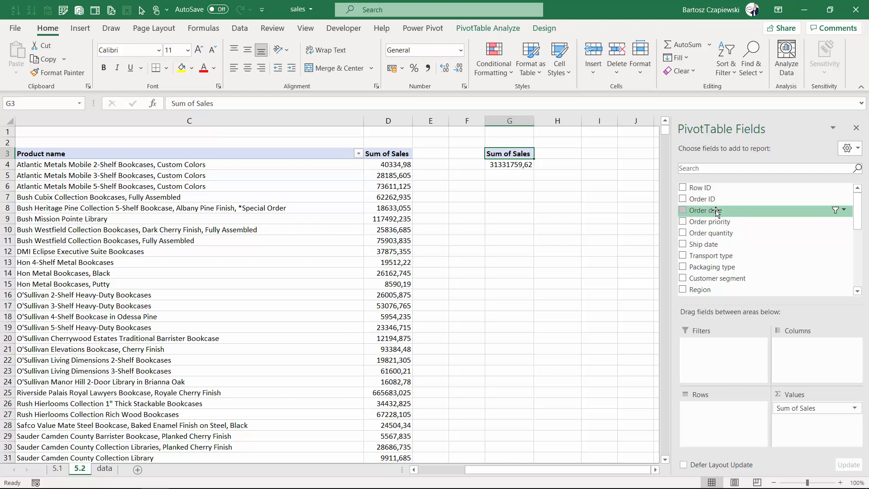
pyautogui.moveTo(715, 213); pyautogui.dragTo(722, 418)
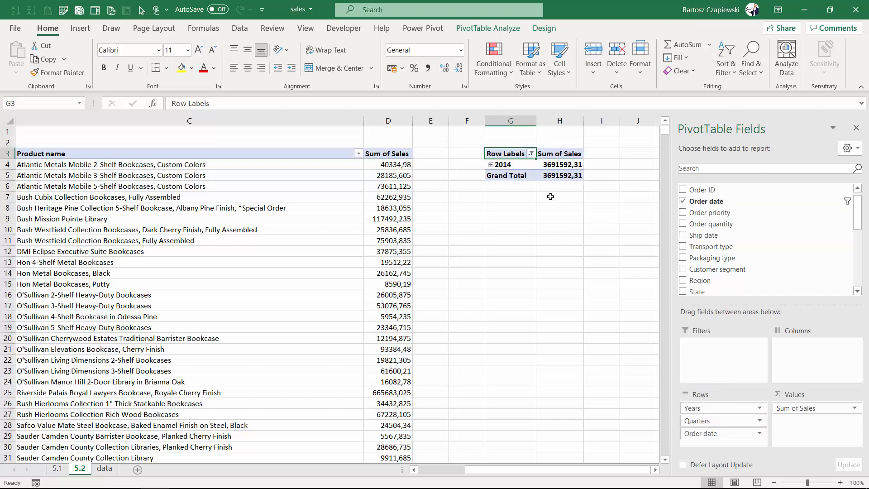
pyautogui.click(516, 164)
pyautogui.click(491, 166)
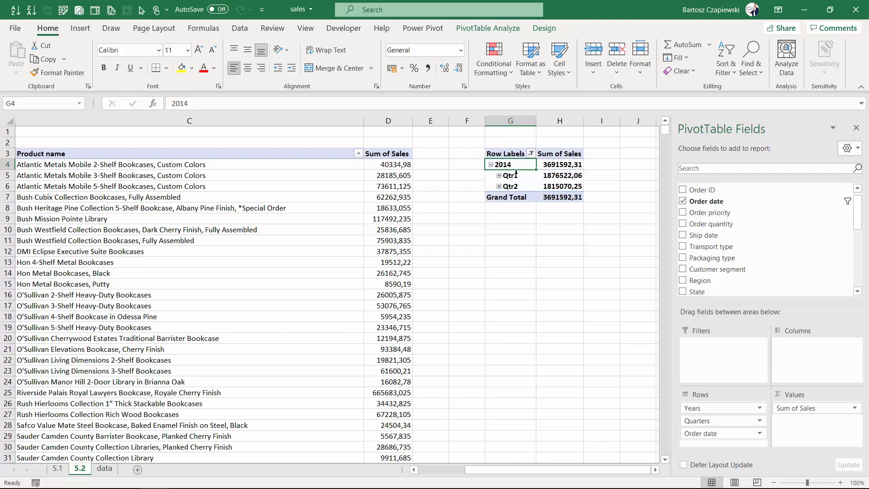
# - Check the row label filter options at the Years level and at the Quarters level of the Order date PivotTable
pyautogui.click(531, 153)
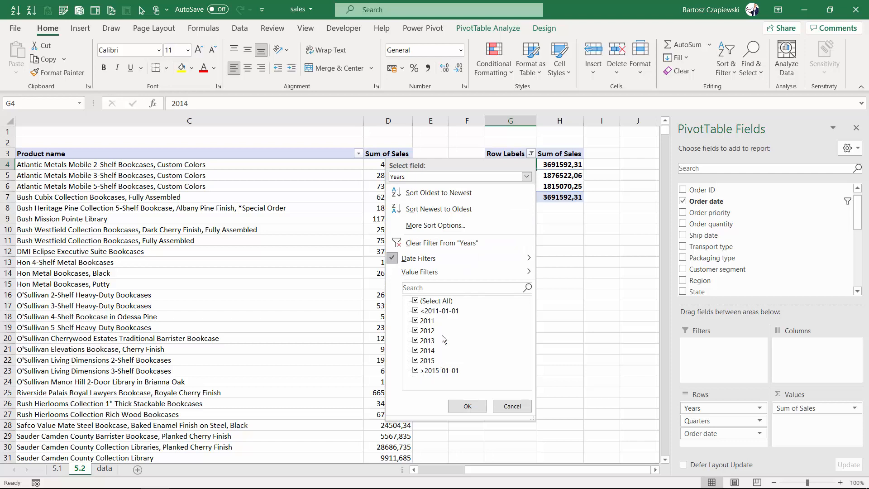
pyautogui.click(559, 214)
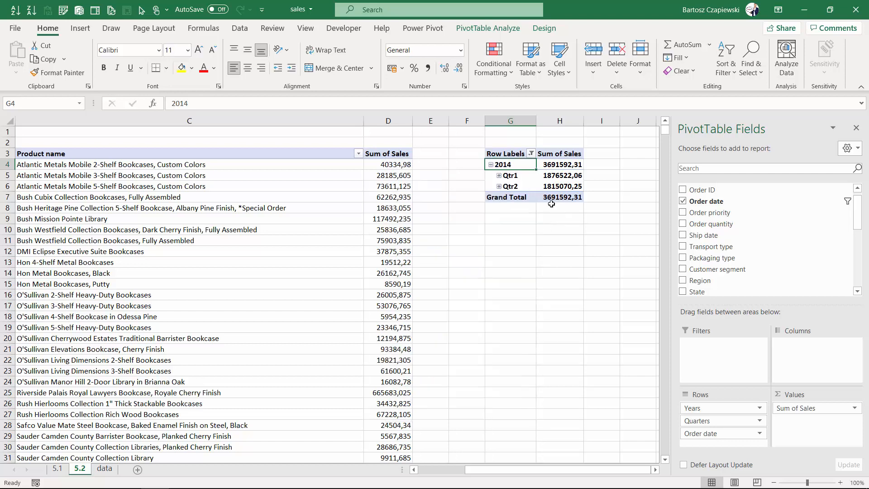
pyautogui.click(526, 176)
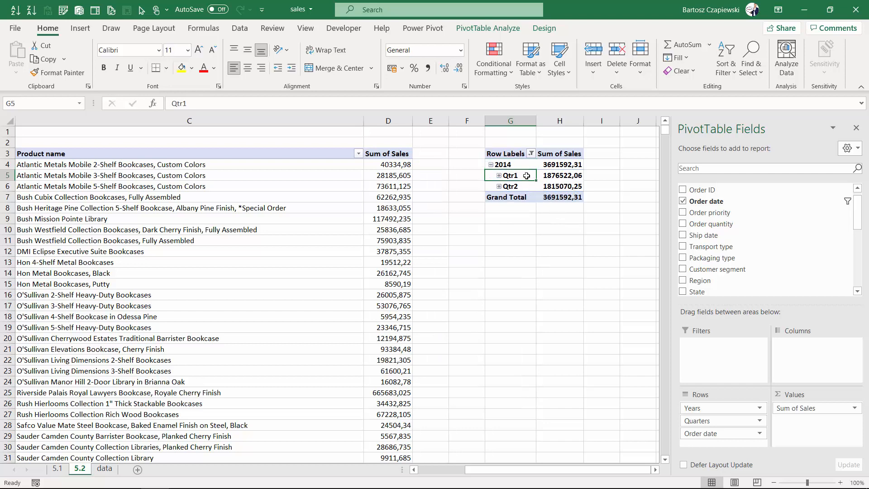
pyautogui.click(531, 154)
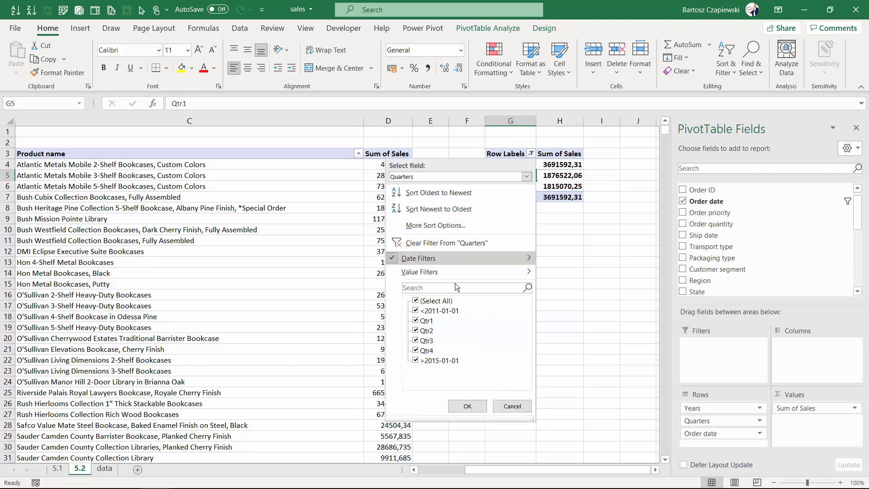
pyautogui.click(415, 350)
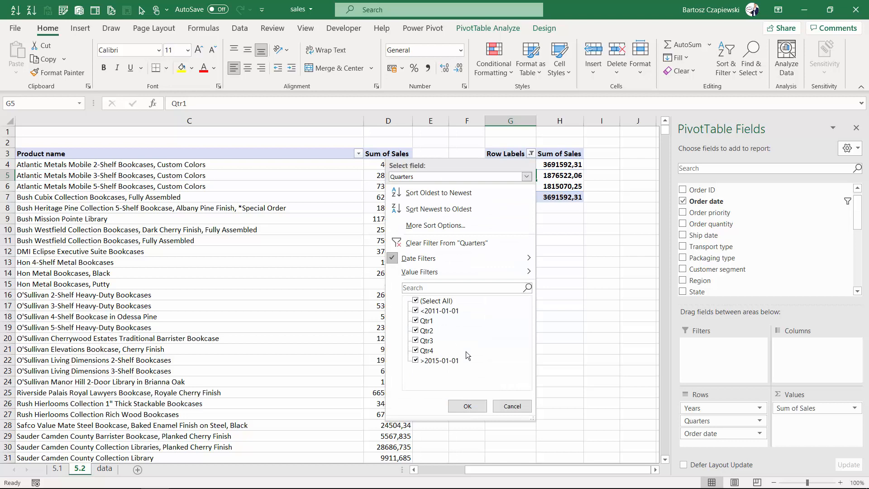
pyautogui.click(509, 407)
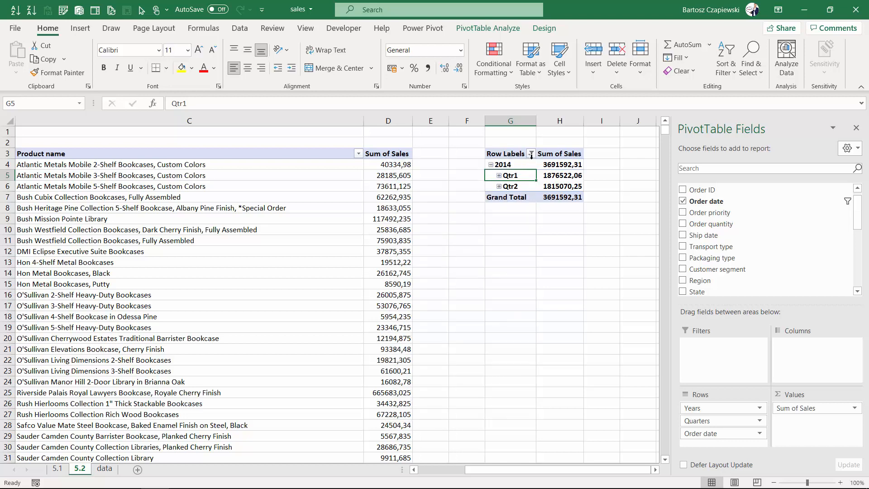
pyautogui.click(531, 154)
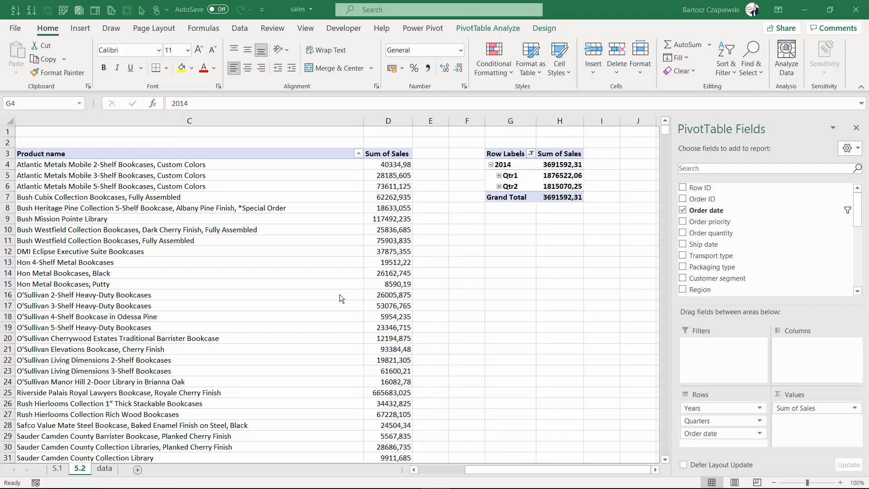
# - Switch to the data sheet and check the filter options of the Row ID column
pyautogui.click(105, 468)
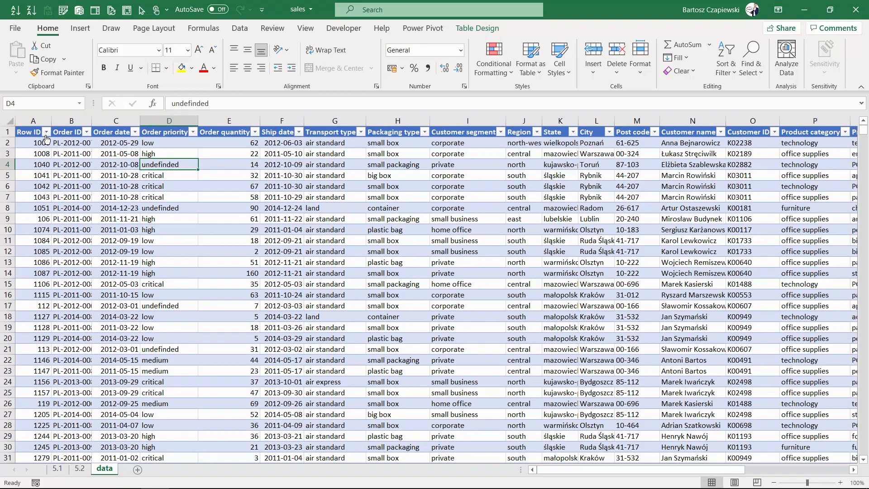
pyautogui.click(45, 132)
pyautogui.click(233, 198)
# - Create another PivotTable from Table1, placed at cell K3 of the existing sheet 5.2
pyautogui.click(159, 155)
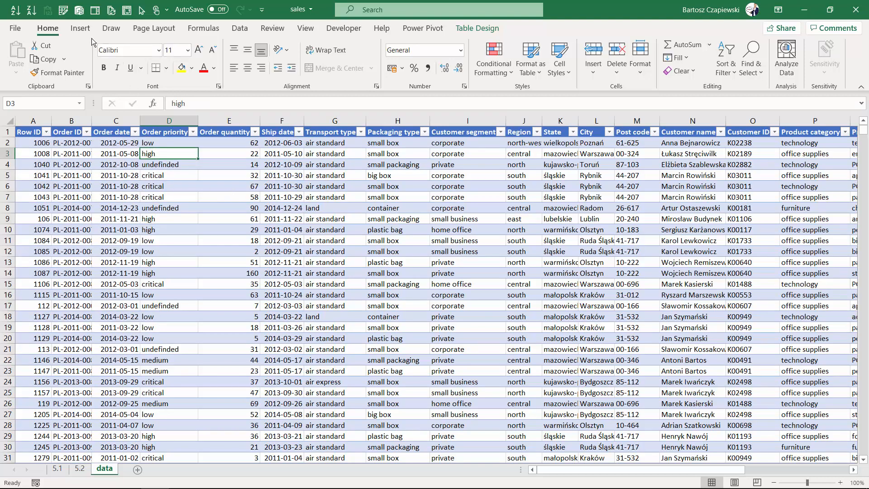
pyautogui.click(80, 29)
pyautogui.click(31, 56)
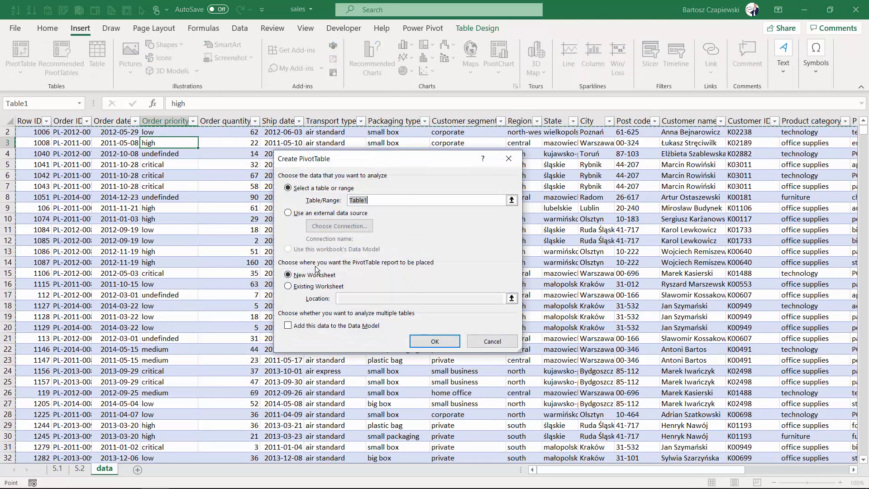
pyautogui.click(288, 286)
pyautogui.click(512, 298)
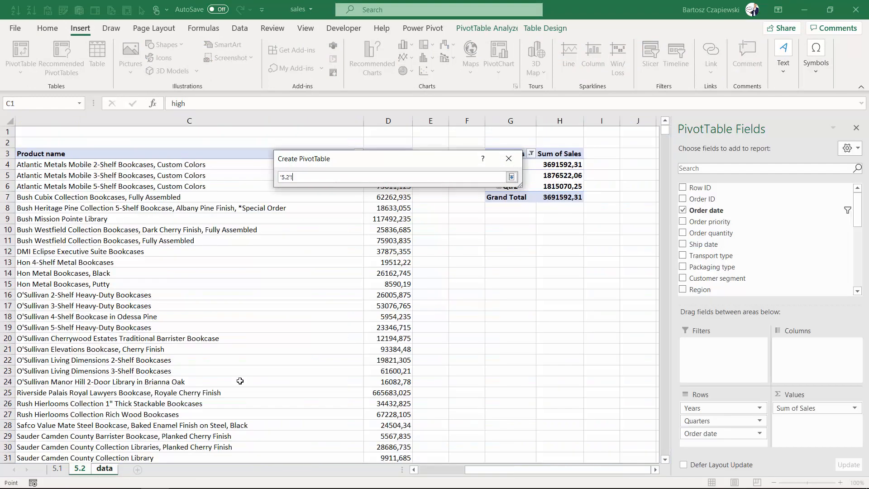
pyautogui.click(79, 469)
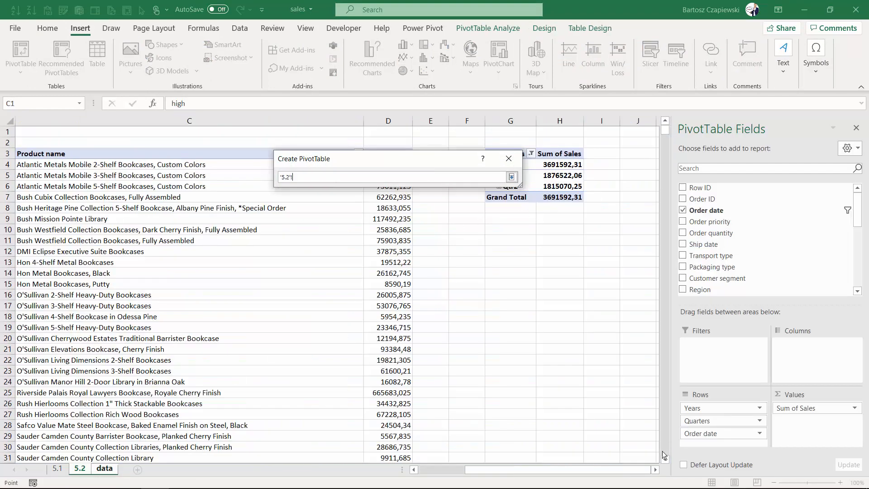
pyautogui.click(654, 469)
pyautogui.click(655, 469)
pyautogui.click(259, 154)
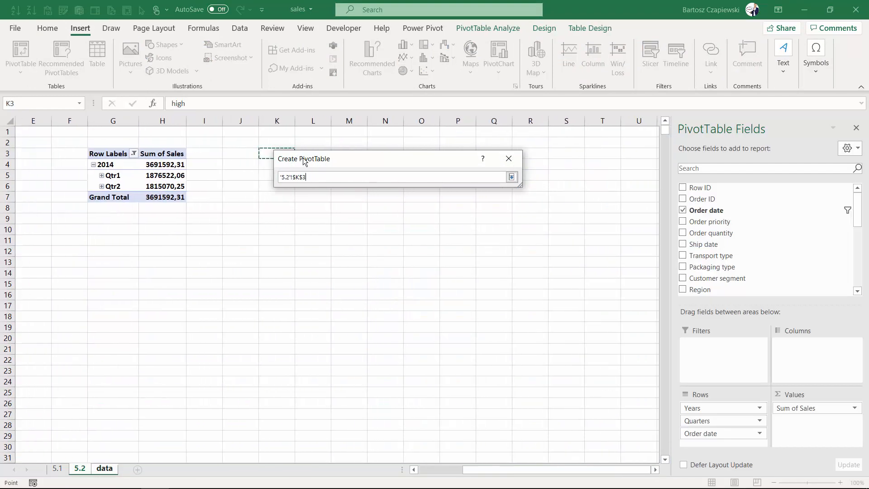
pyautogui.click(511, 177)
pyautogui.click(436, 341)
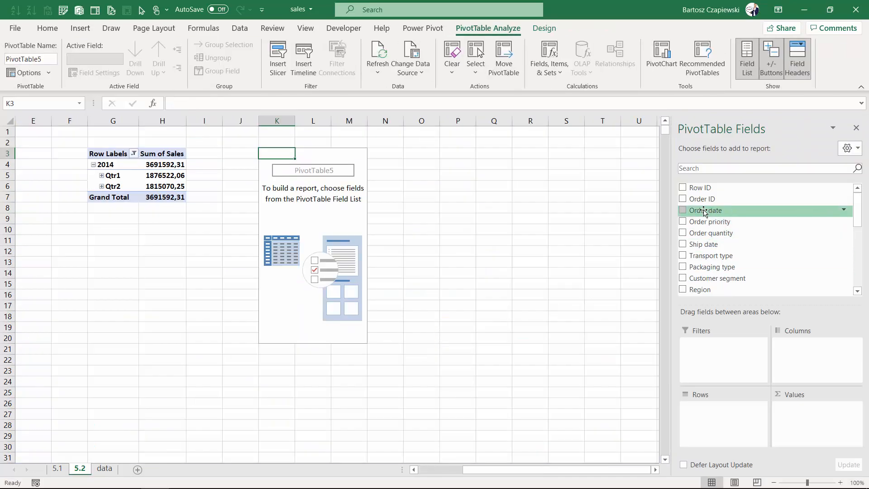
# - Add Row ID to the rows and Sales to the values of the new PivotTable
pyautogui.moveTo(700, 188); pyautogui.dragTo(723, 421)
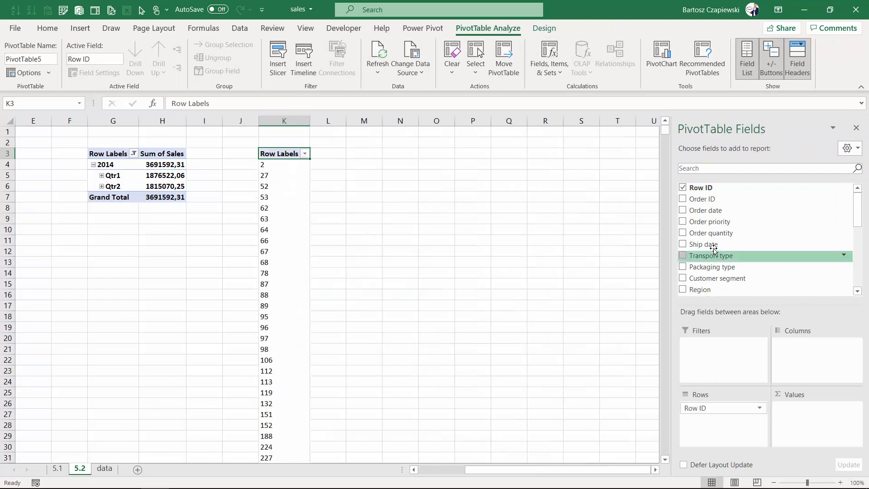
pyautogui.scroll(-4, 714, 235)
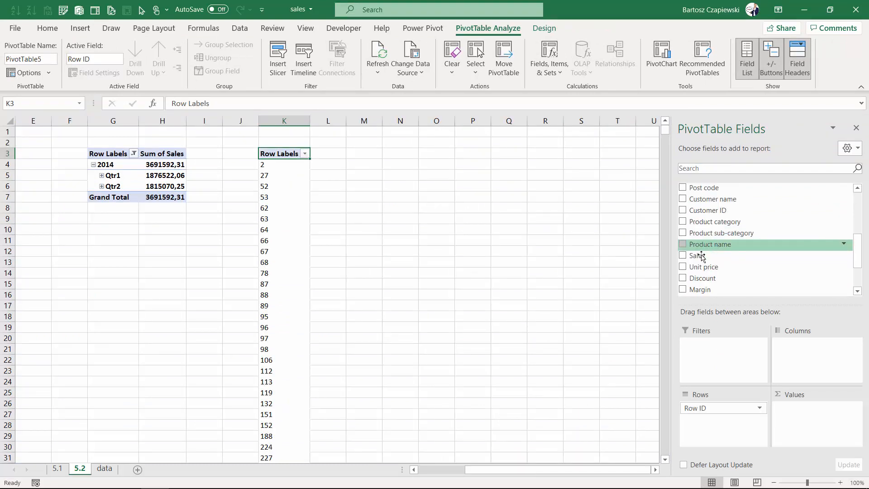
pyautogui.moveTo(705, 255); pyautogui.dragTo(797, 410)
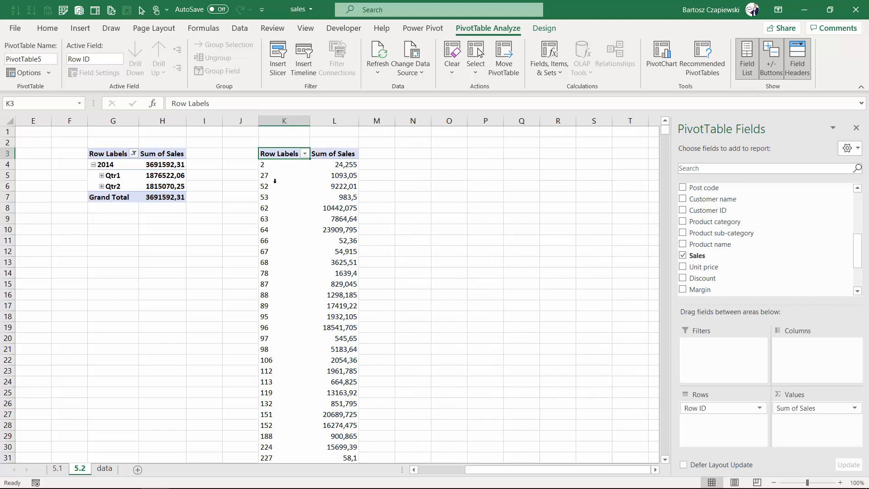
# - Filter Row ID with a label filter that shows only items less than 100
pyautogui.click(304, 154)
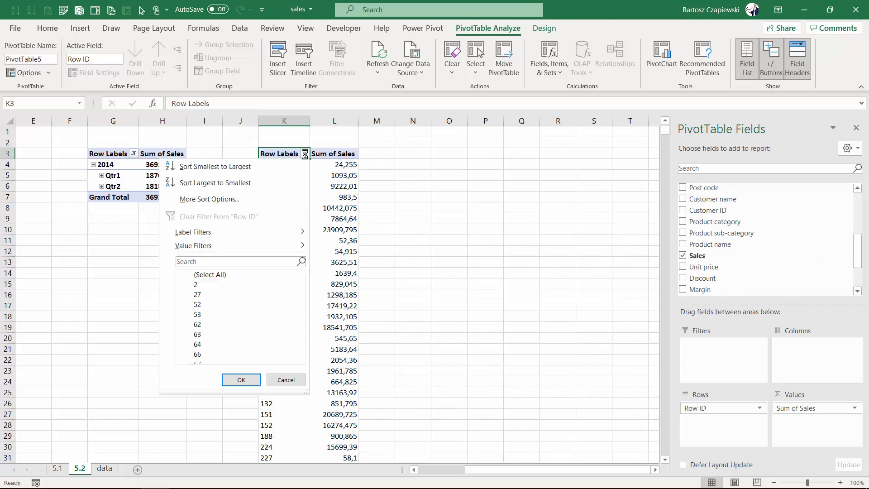
pyautogui.moveTo(243, 233)
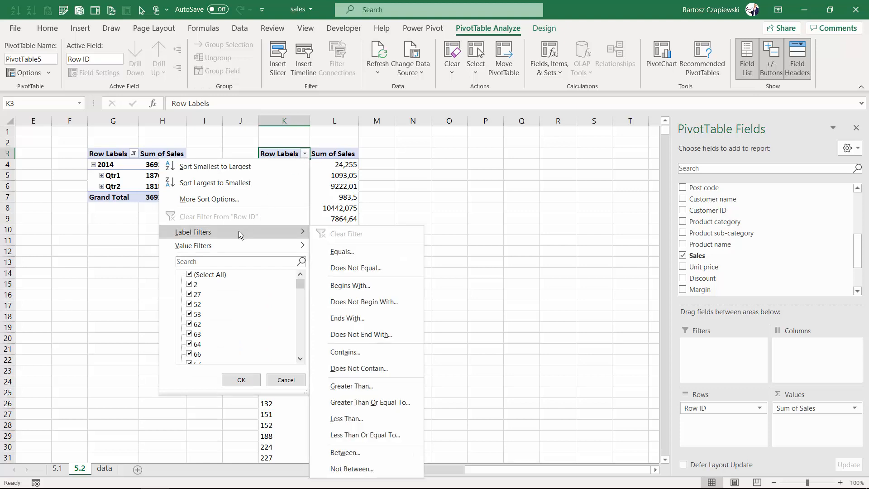
pyautogui.moveTo(223, 246)
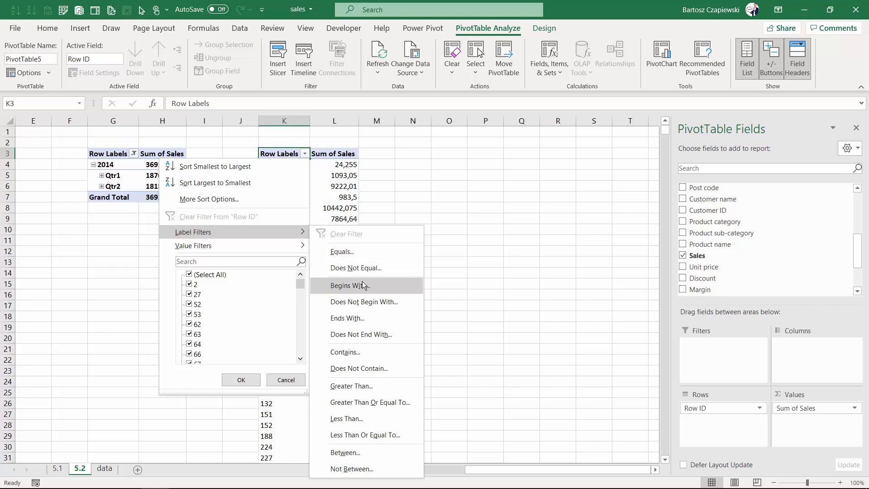
pyautogui.click(362, 418)
pyautogui.write('100')
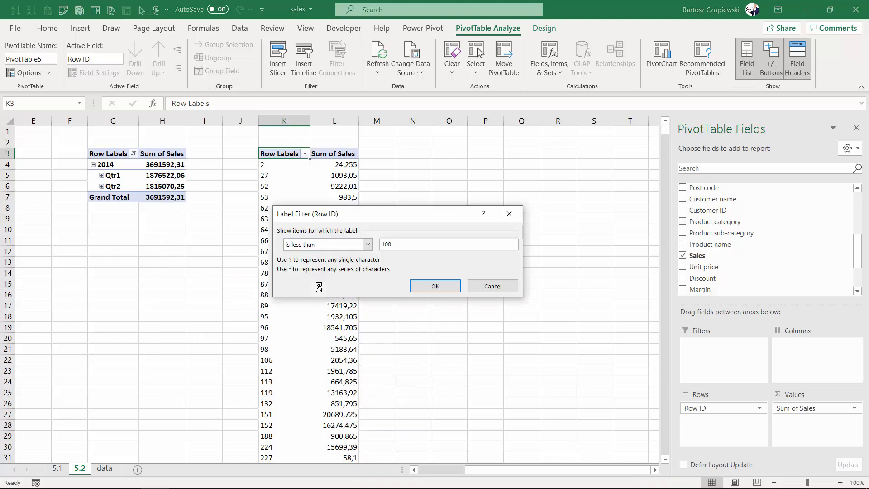
pyautogui.click(443, 285)
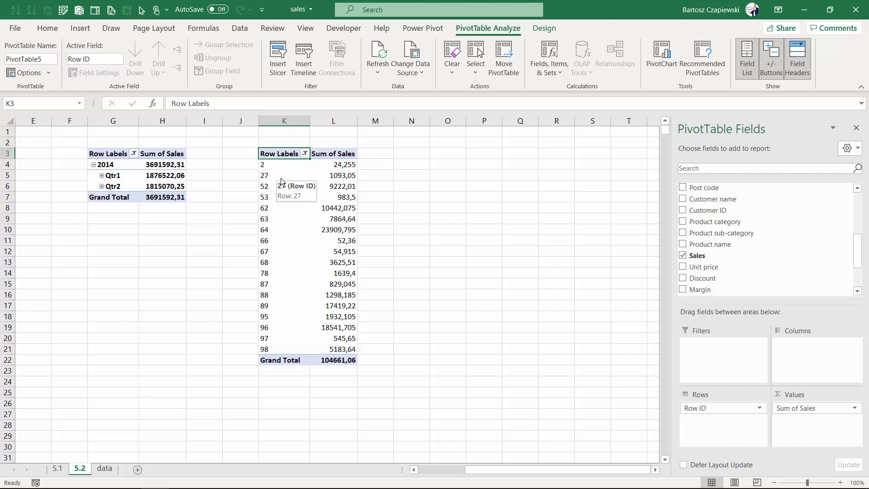
# - On the data sheet, examine the date filters of the Order date column and the number filters of the Row ID column
pyautogui.click(105, 469)
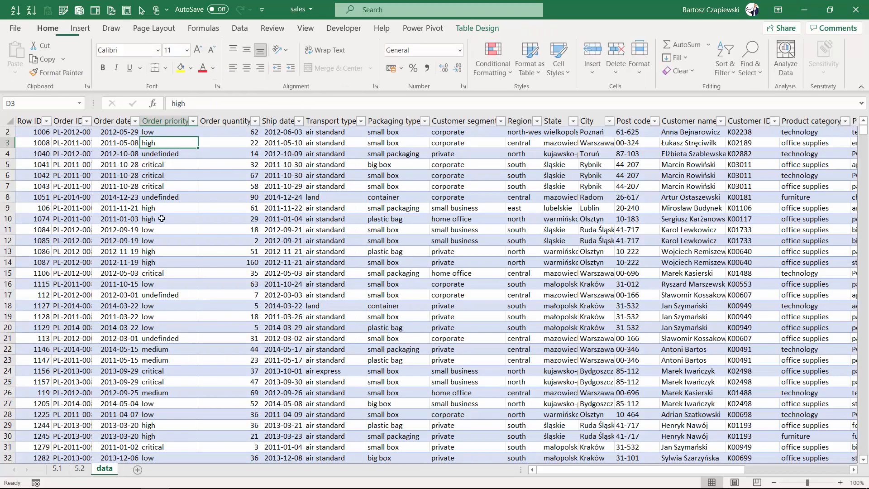
pyautogui.scroll(1, 164, 166)
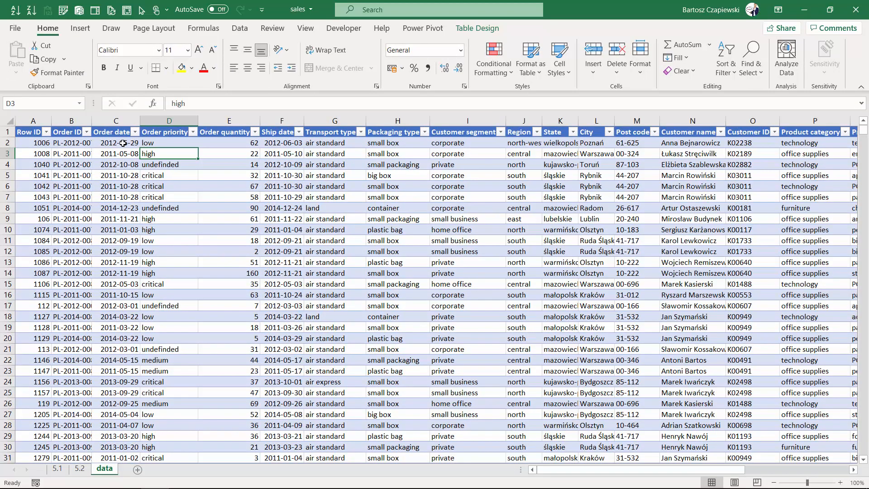
pyautogui.click(135, 132)
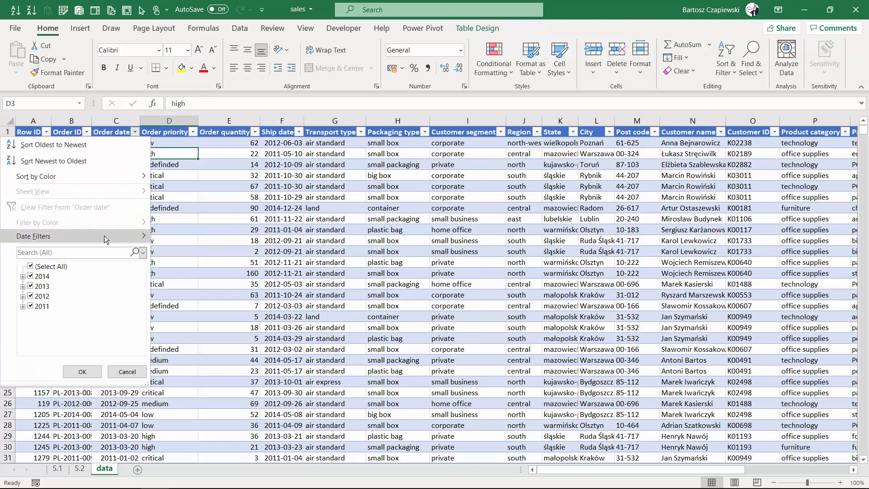
pyautogui.moveTo(102, 235)
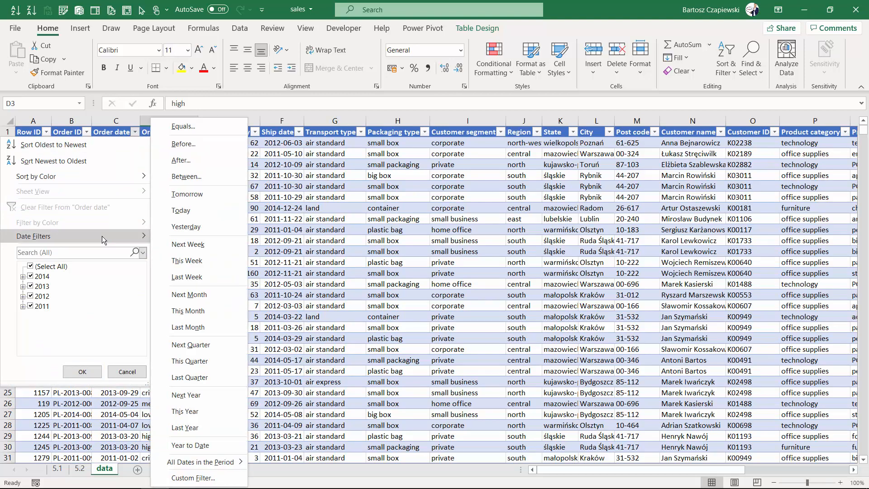
pyautogui.click(284, 177)
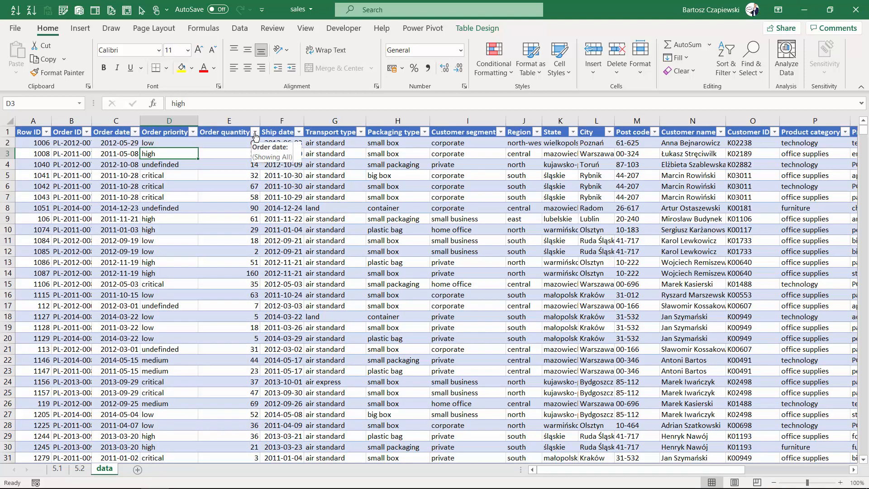
pyautogui.click(47, 132)
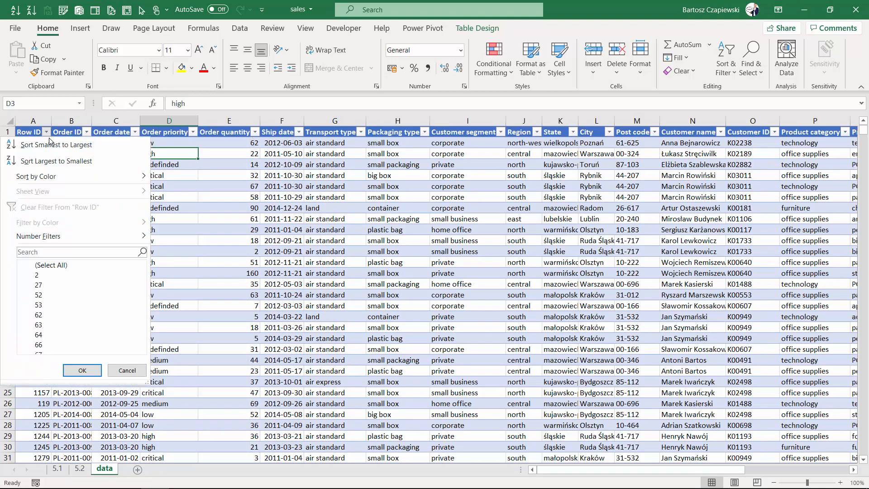
pyautogui.moveTo(54, 235)
pyautogui.click(216, 187)
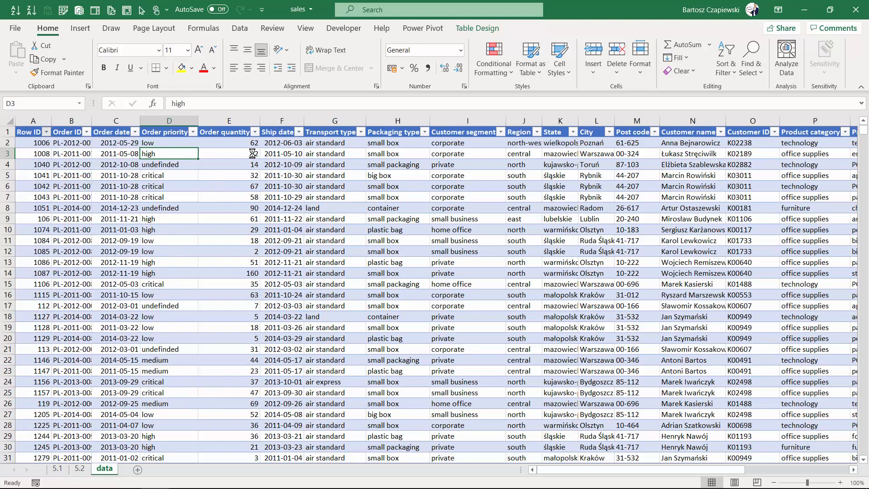